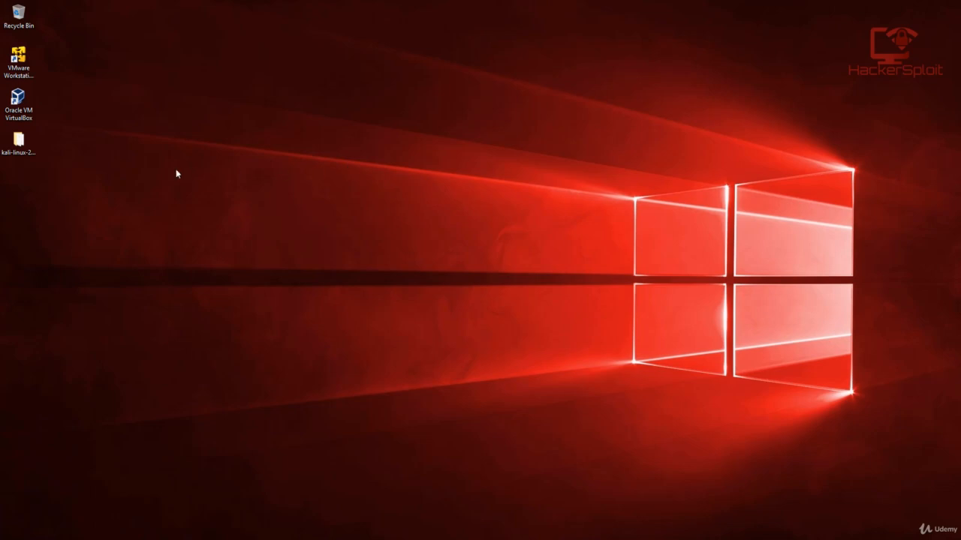
Step: Launch VMware Workstation 14 Player and maximize its window
{"action": "left_click", "coordinate": [22, 64]}
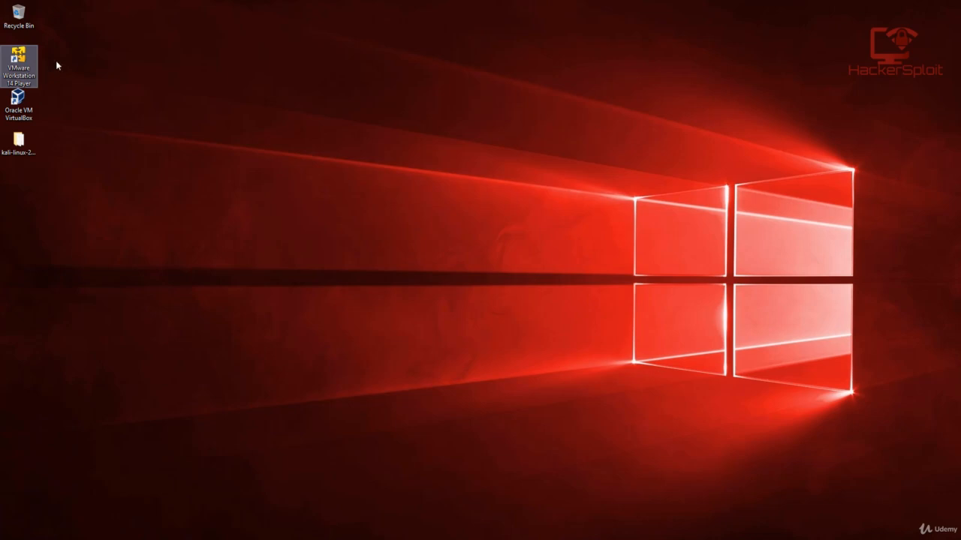
{"action": "left_click", "coordinate": [3, 538]}
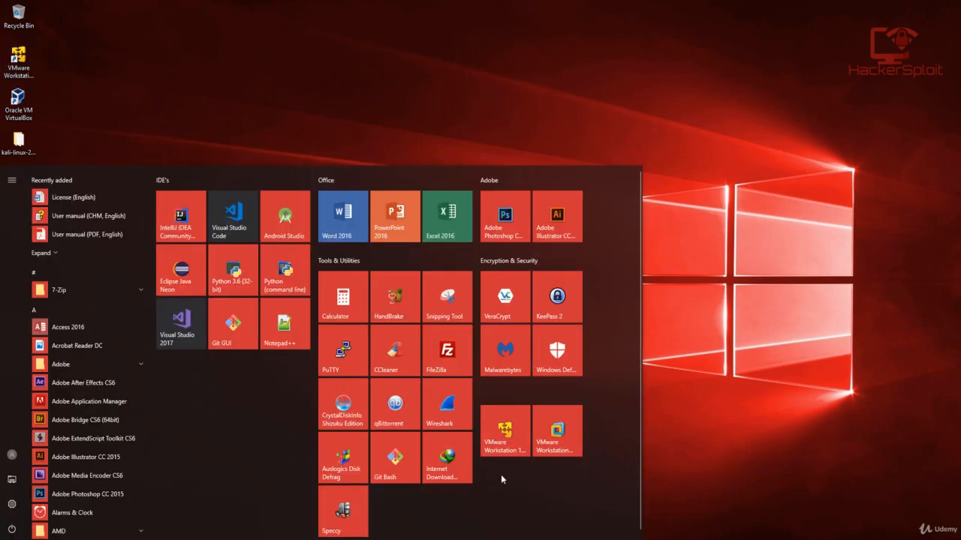
{"action": "left_click", "coordinate": [725, 173]}
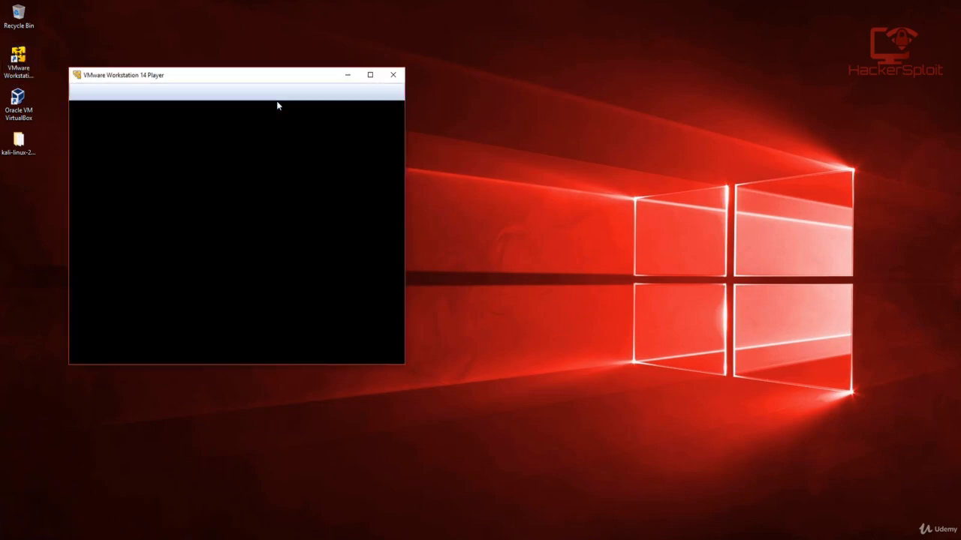
{"action": "left_click_drag", "start_coordinate": [300, 85], "coordinate": [569, 81]}
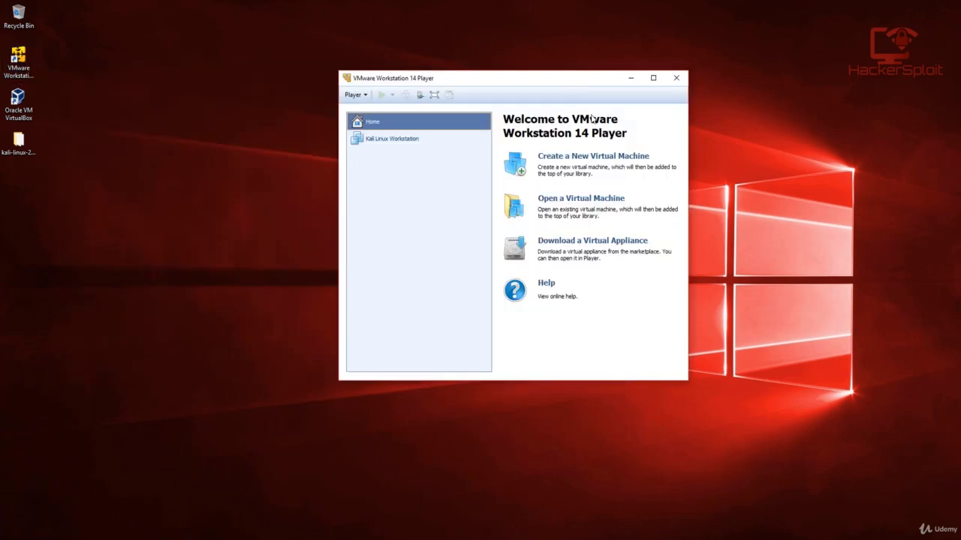
{"action": "double_click", "coordinate": [664, 79]}
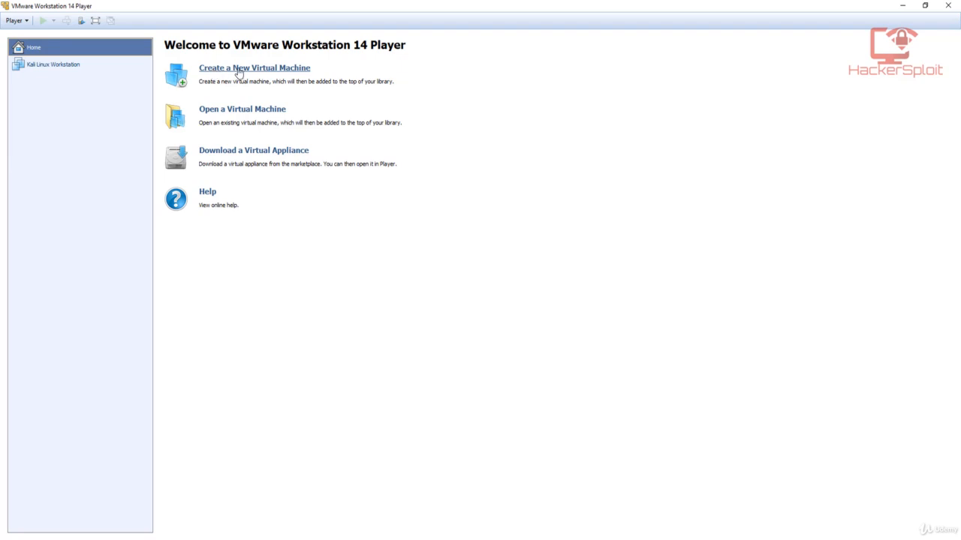
Step: Start a new virtual machine using the installer disc image kali-linux-2017.3-amd64 from the desktop folder of the same name
{"action": "left_click", "coordinate": [292, 70]}
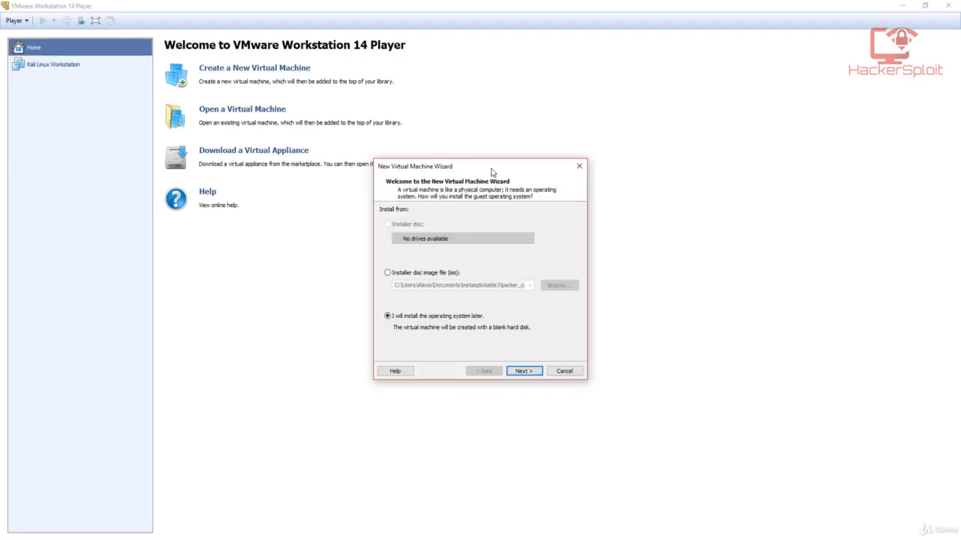
{"action": "left_click_drag", "start_coordinate": [490, 168], "coordinate": [486, 105]}
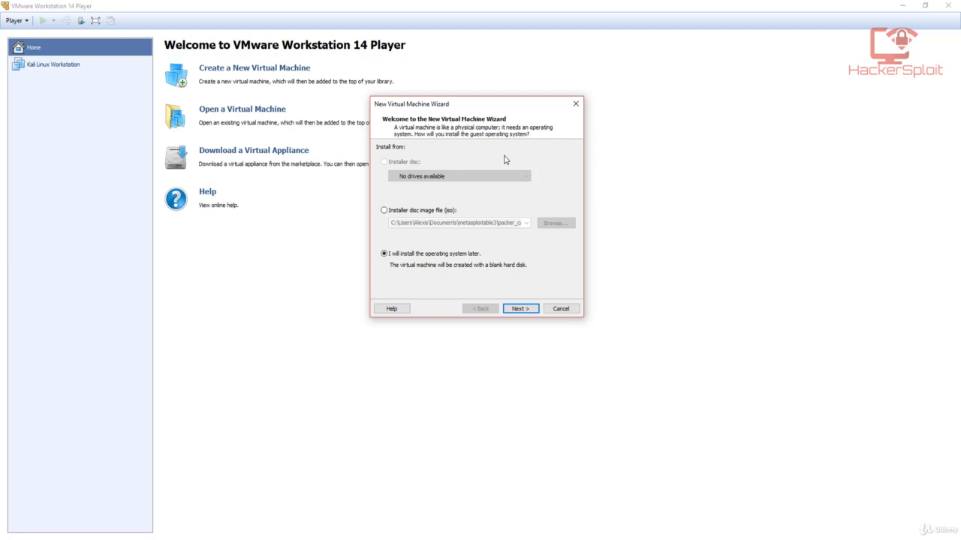
{"action": "left_click", "coordinate": [425, 212]}
{"action": "left_click", "coordinate": [553, 224]}
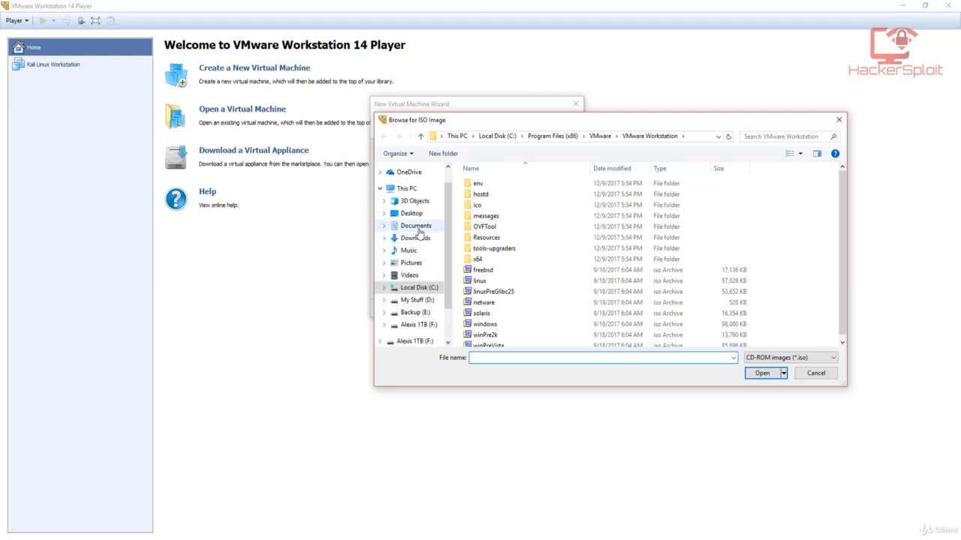
{"action": "left_click", "coordinate": [412, 214]}
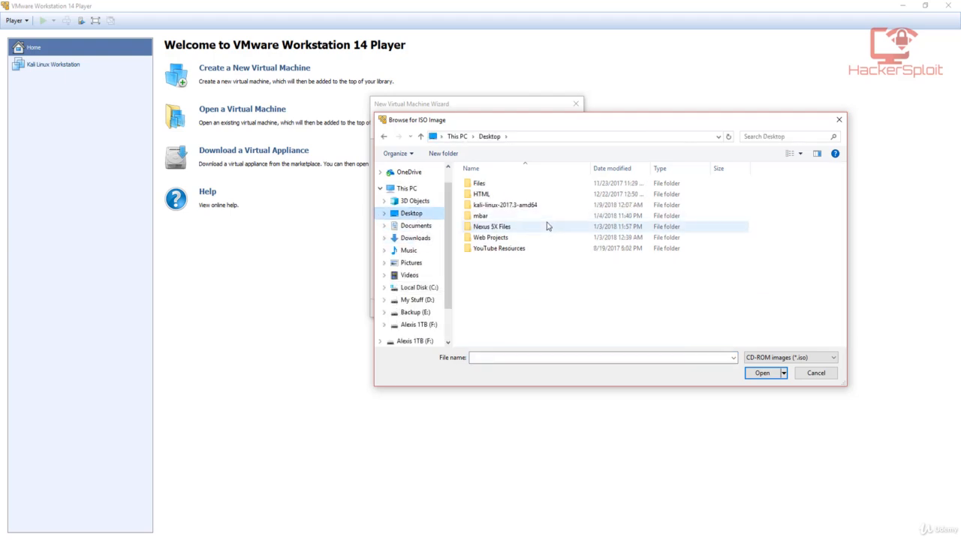
{"action": "double_click", "coordinate": [534, 205]}
{"action": "left_click", "coordinate": [533, 187]}
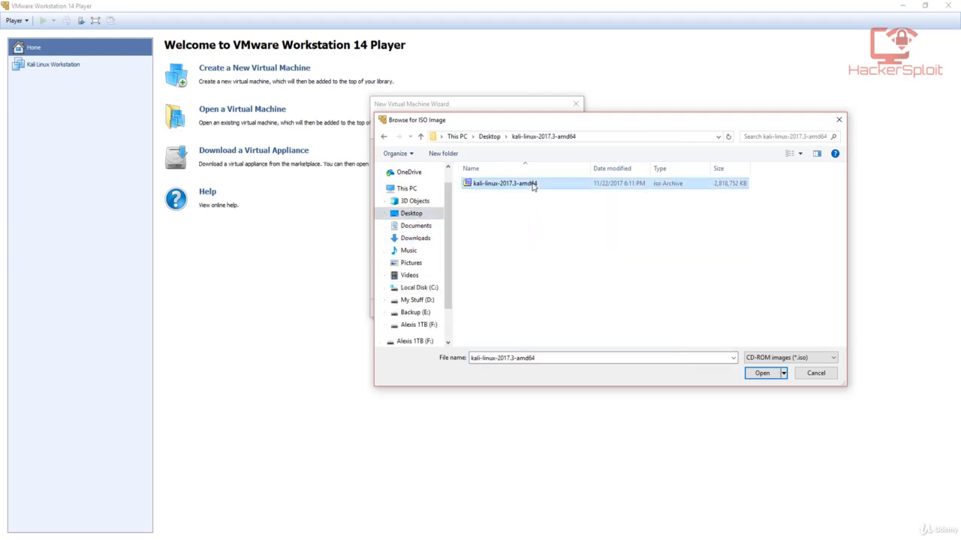
{"action": "left_click_drag", "start_coordinate": [578, 125], "coordinate": [479, 125]}
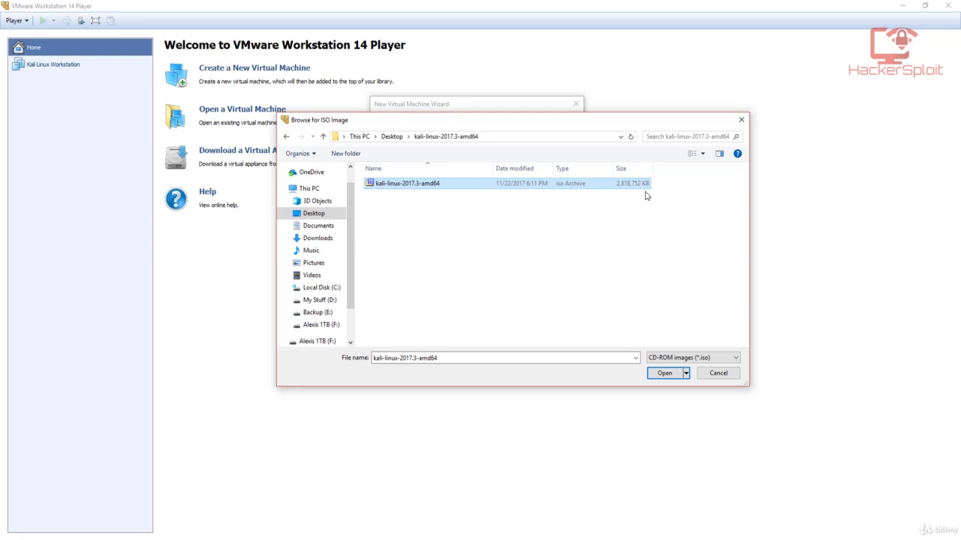
{"action": "left_click", "coordinate": [674, 377]}
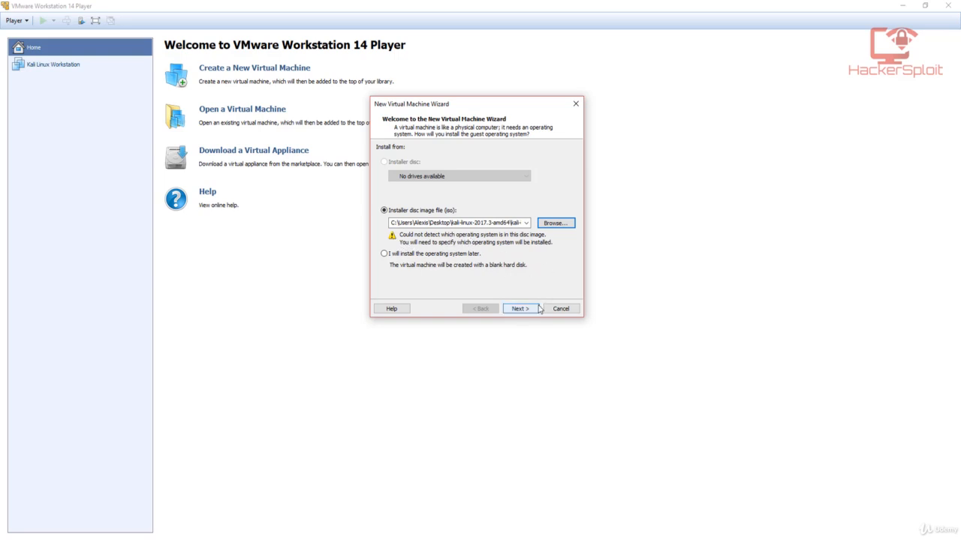
{"action": "left_click", "coordinate": [528, 310]}
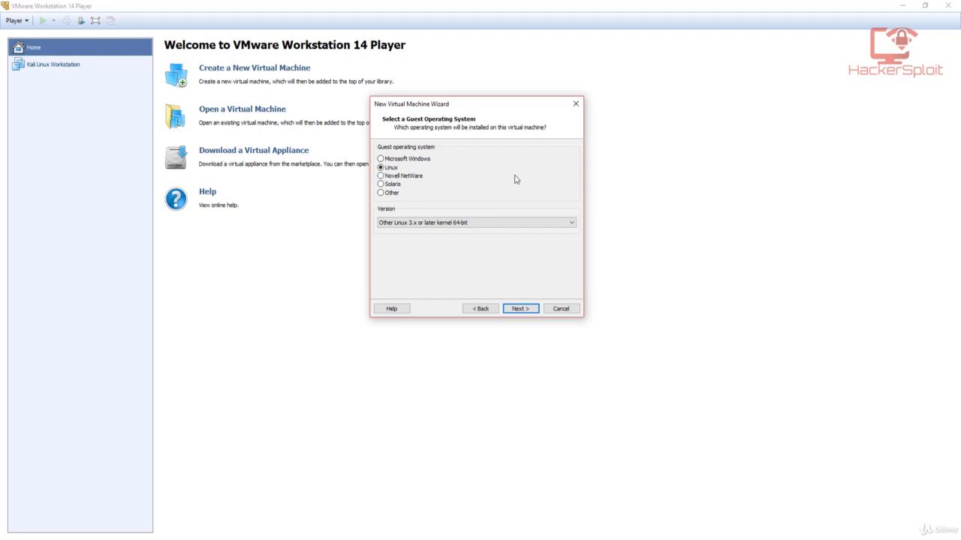
Step: Choose Other Linux 3.x or later kernel 64-bit as the Linux guest version and continue to the naming page
{"action": "left_click", "coordinate": [392, 225]}
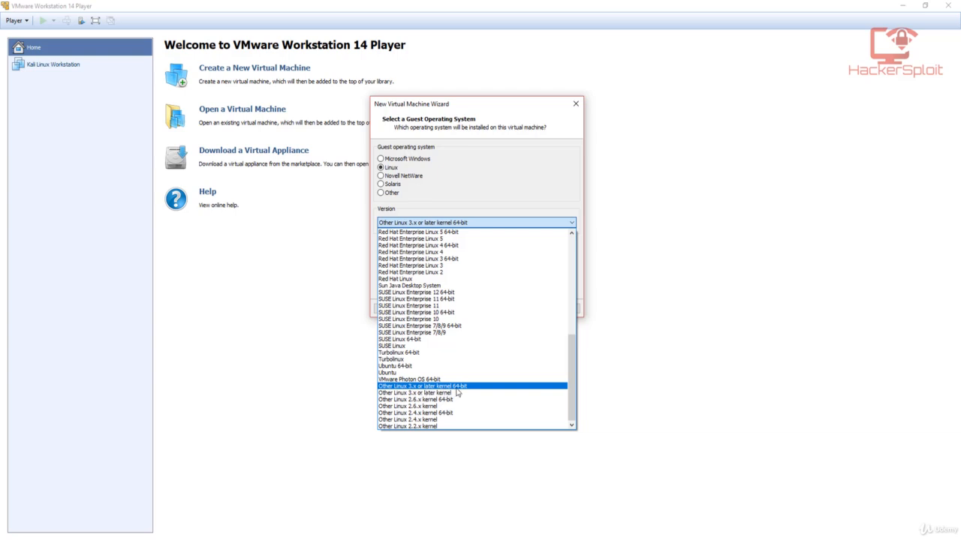
{"action": "left_click", "coordinate": [455, 388]}
{"action": "left_click", "coordinate": [467, 223]}
{"action": "left_click", "coordinate": [447, 387]}
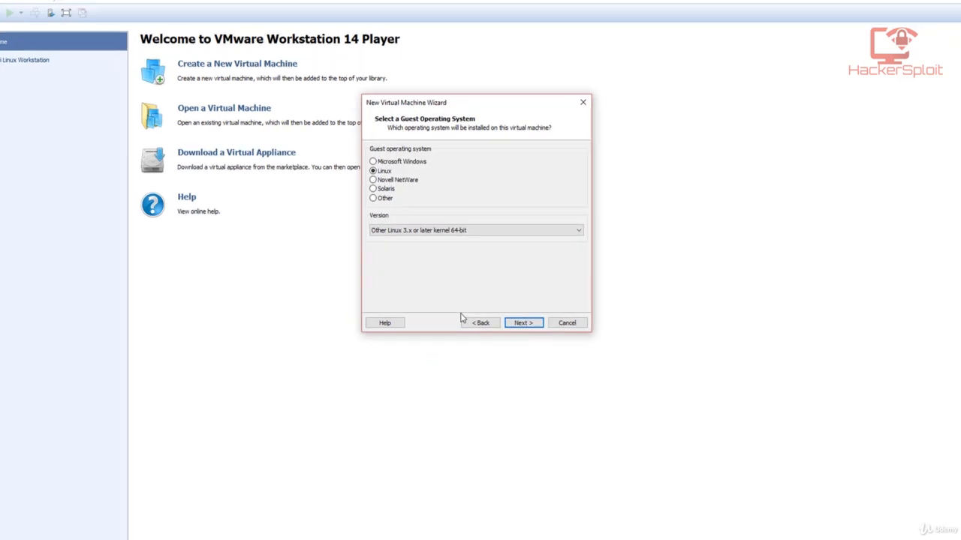
{"action": "left_click", "coordinate": [572, 426]}
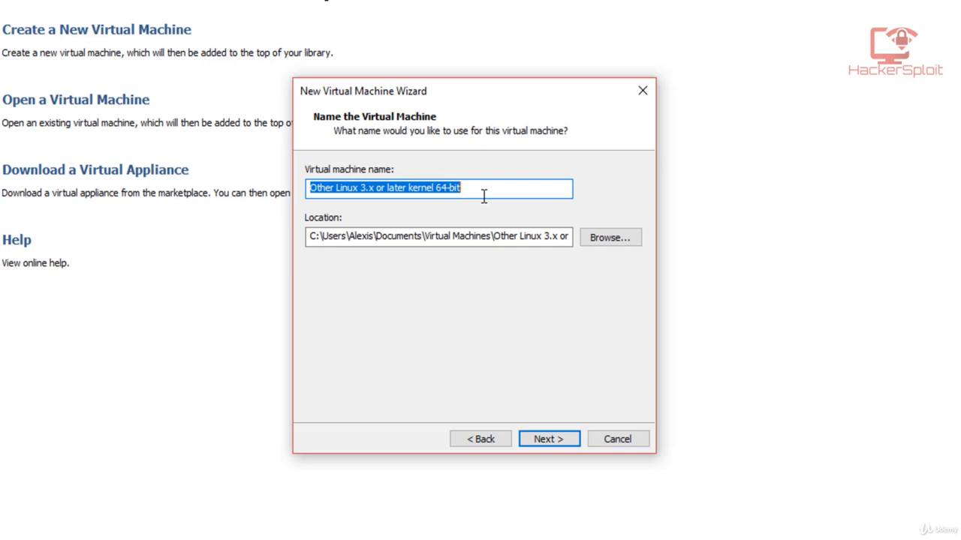
Step: Name the virtual machine Kali Linux Mastering Ethical Hacking
{"action": "key", "text": "BackSpace"}
{"action": "type", "text": "Kali"}
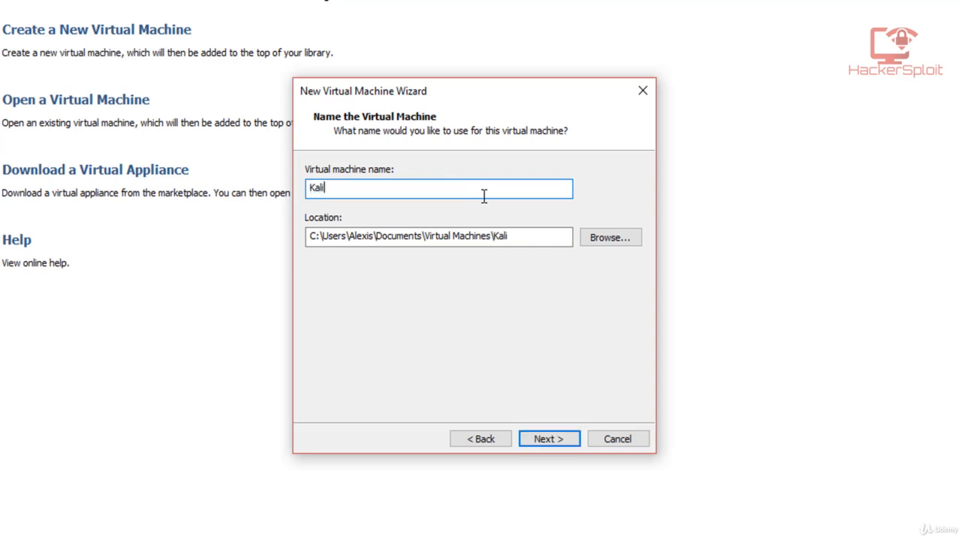
{"action": "type", "text": " Linux Mast"}
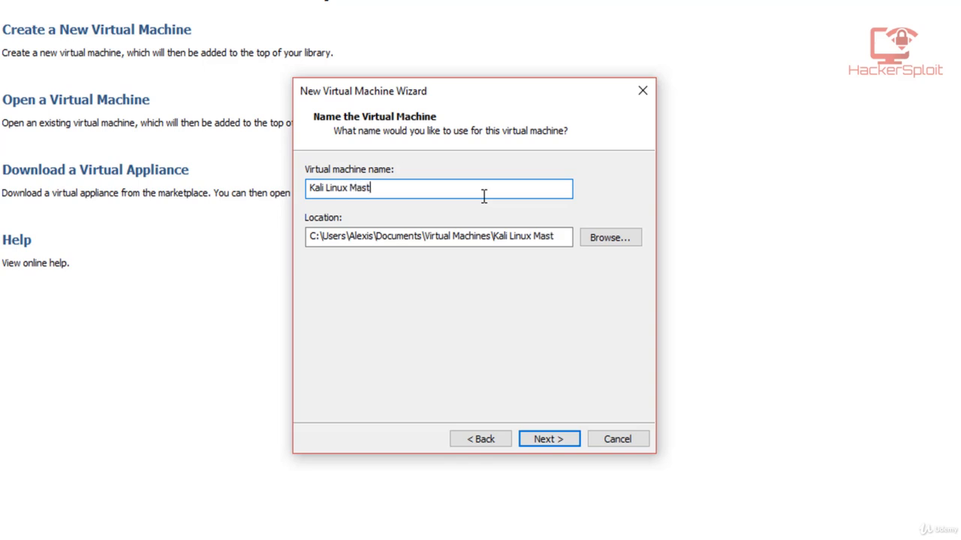
{"action": "type", "text": "ering Ethical hacking"}
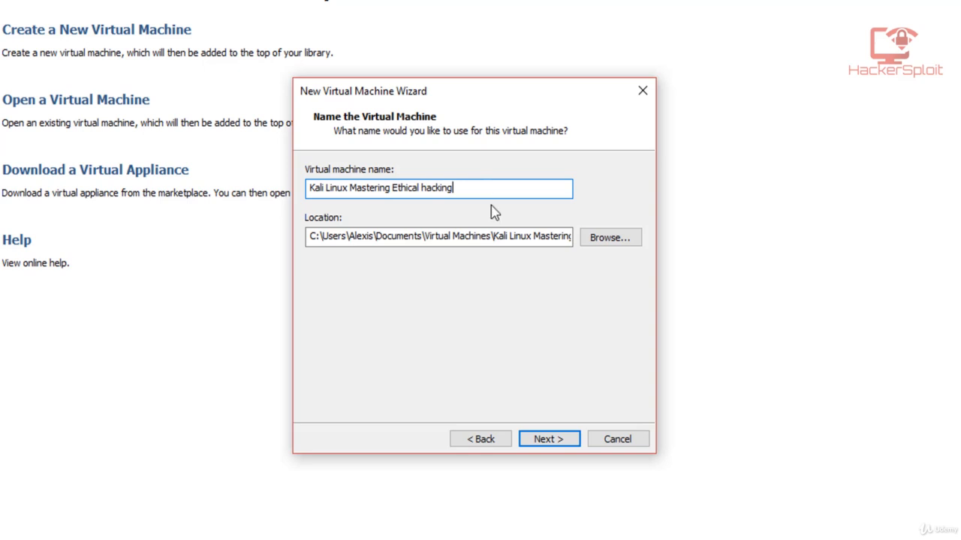
{"action": "left_click", "coordinate": [427, 188]}
{"action": "key", "text": "BackSpace"}
{"action": "type", "text": "GH"}
{"action": "key", "text": "BackSpace"}
{"action": "key", "text": "BackSpace"}
{"action": "type", "text": "H"}
Step: Browse for the virtual machine's location and select the Virtual OS folder on the My Stuff (D:) drive
{"action": "left_click", "coordinate": [621, 240]}
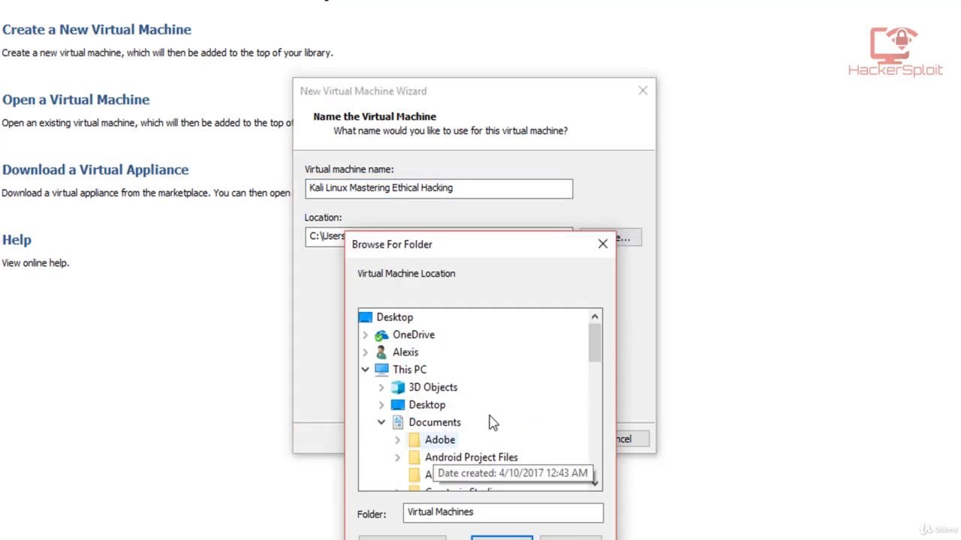
{"action": "scroll", "coordinate": [499, 420], "scroll_direction": "down", "scroll_amount": 10}
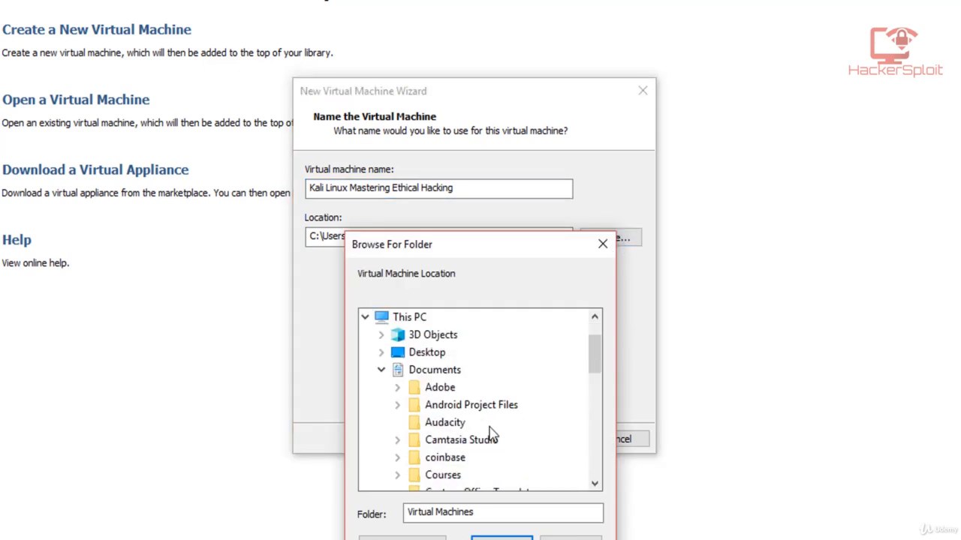
{"action": "scroll", "coordinate": [492, 418], "scroll_direction": "down", "scroll_amount": 1}
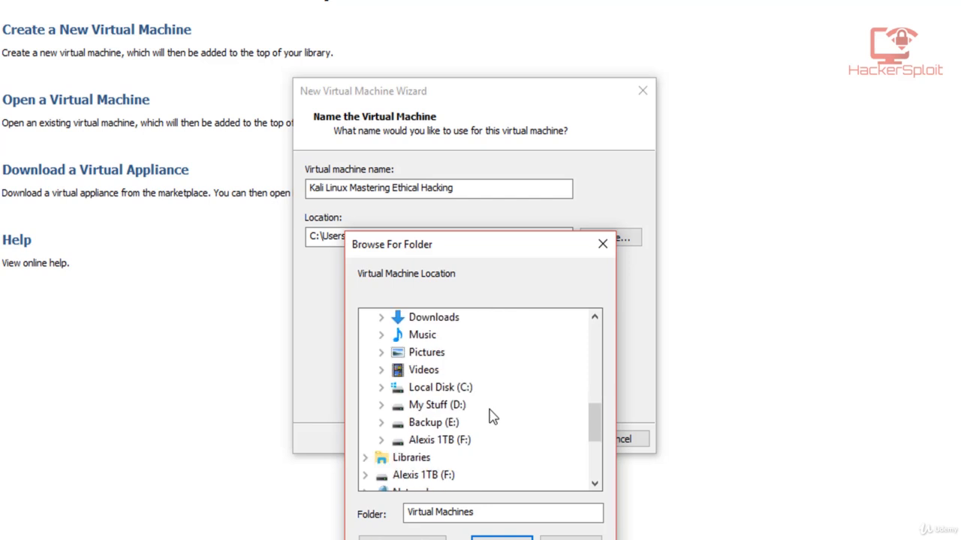
{"action": "double_click", "coordinate": [436, 405]}
{"action": "scroll", "coordinate": [459, 420], "scroll_direction": "down", "scroll_amount": 2}
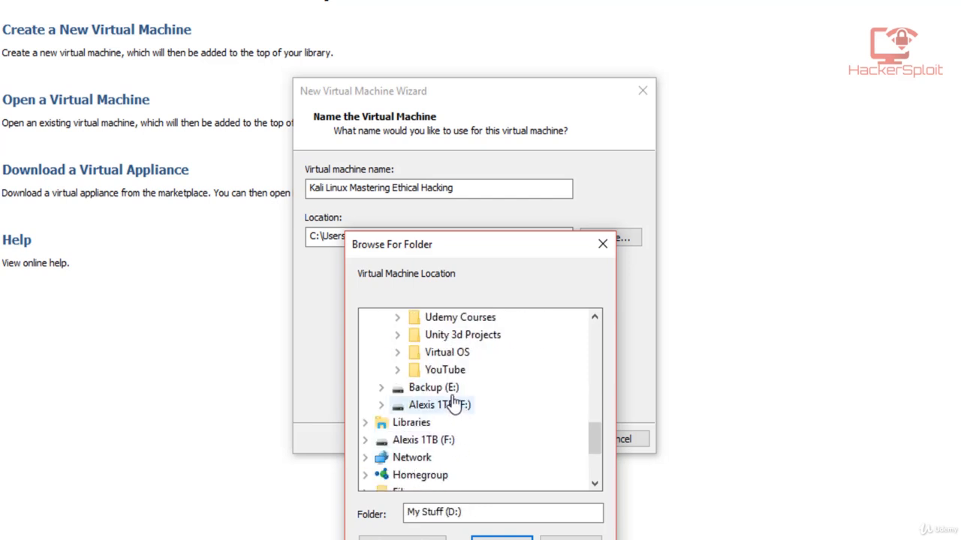
{"action": "left_click", "coordinate": [452, 354]}
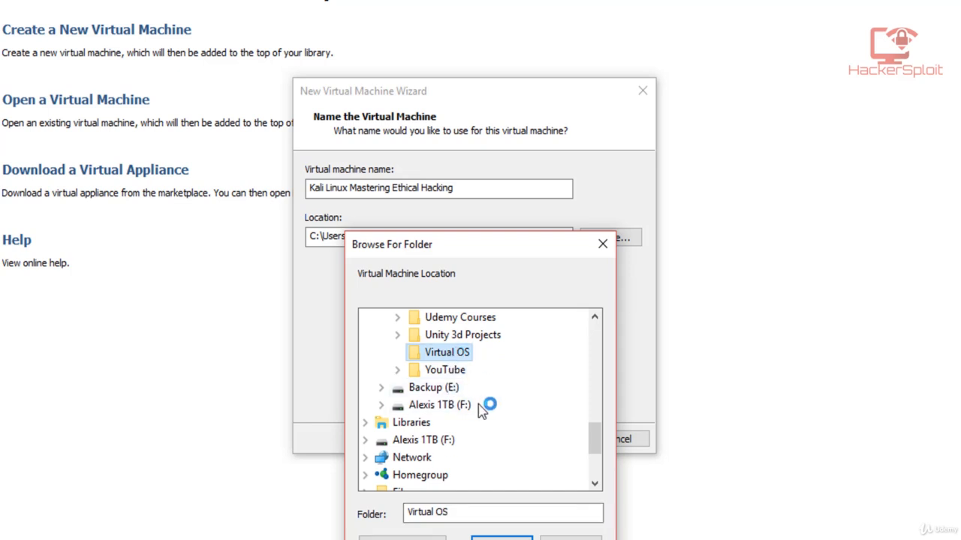
Step: Create a folder named Kali Linux Hacking inside Virtual OS, and accept it as the virtual machine's location
{"action": "left_click", "coordinate": [402, 538]}
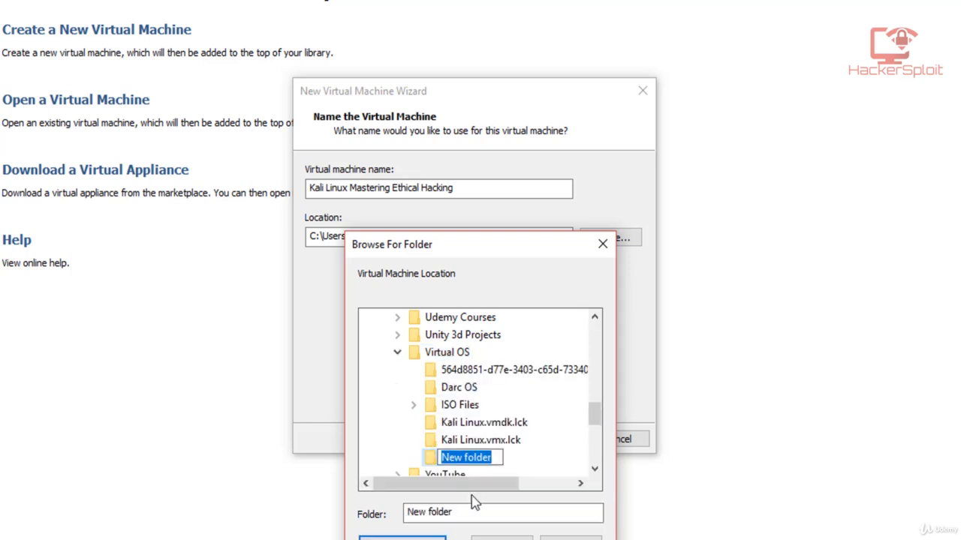
{"action": "key", "text": "BackSpace"}
{"action": "type", "text": "Kali Li"}
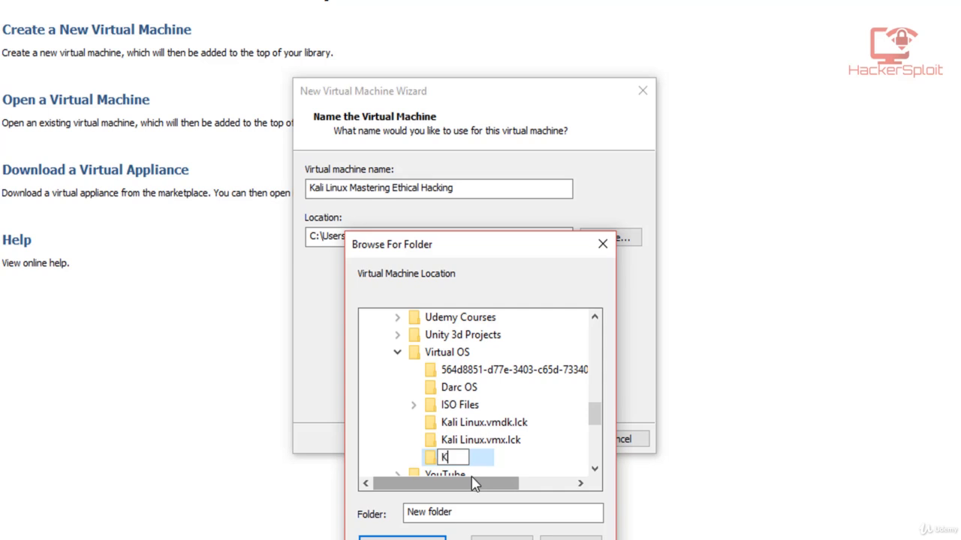
{"action": "type", "text": "x VM"}
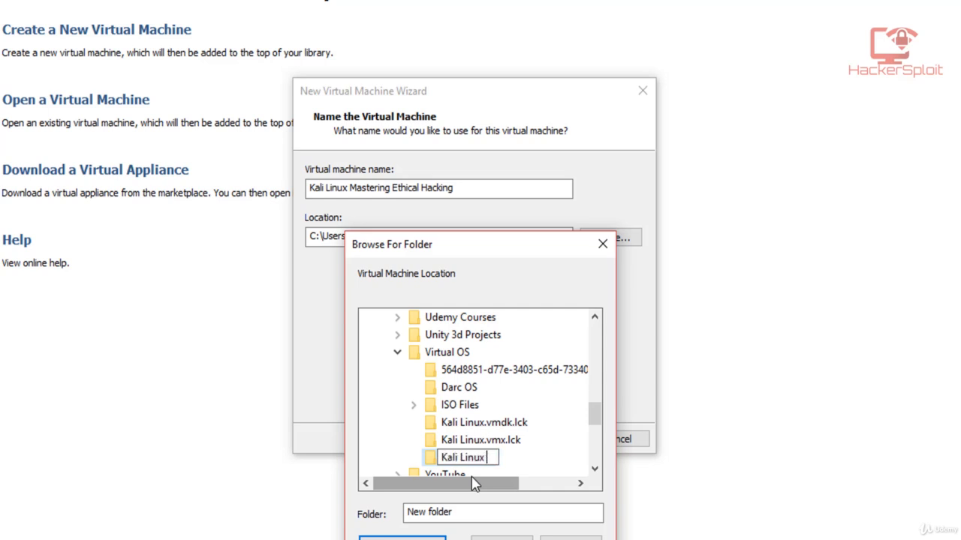
{"action": "key", "text": "BackSpace"}
{"action": "key", "text": "BackSpace"}
{"action": "type", "text": "Hacking"}
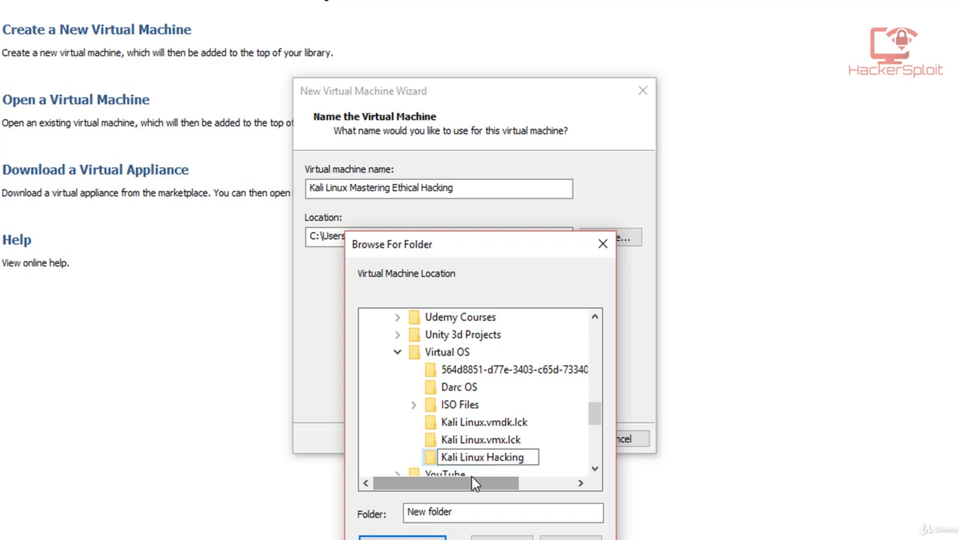
{"action": "key", "text": "Return"}
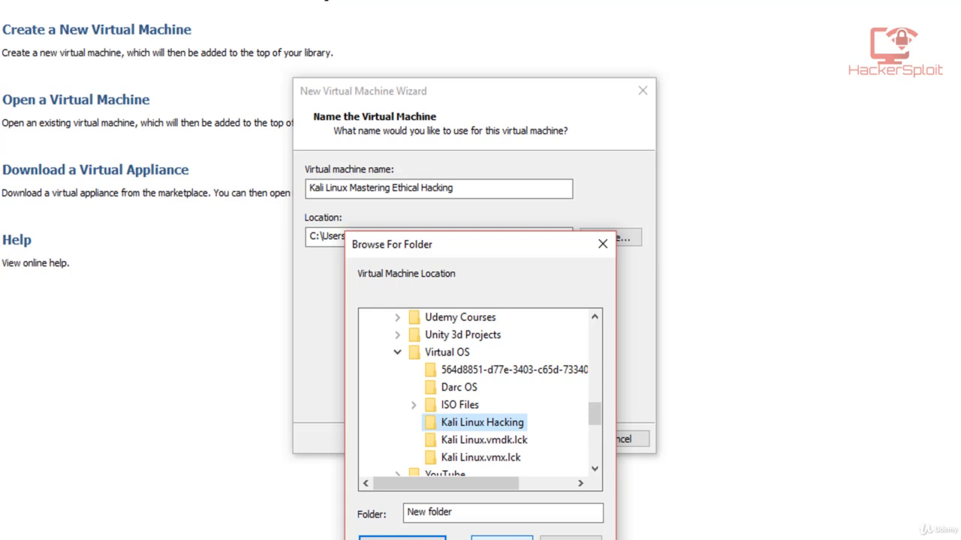
{"action": "left_click", "coordinate": [517, 537]}
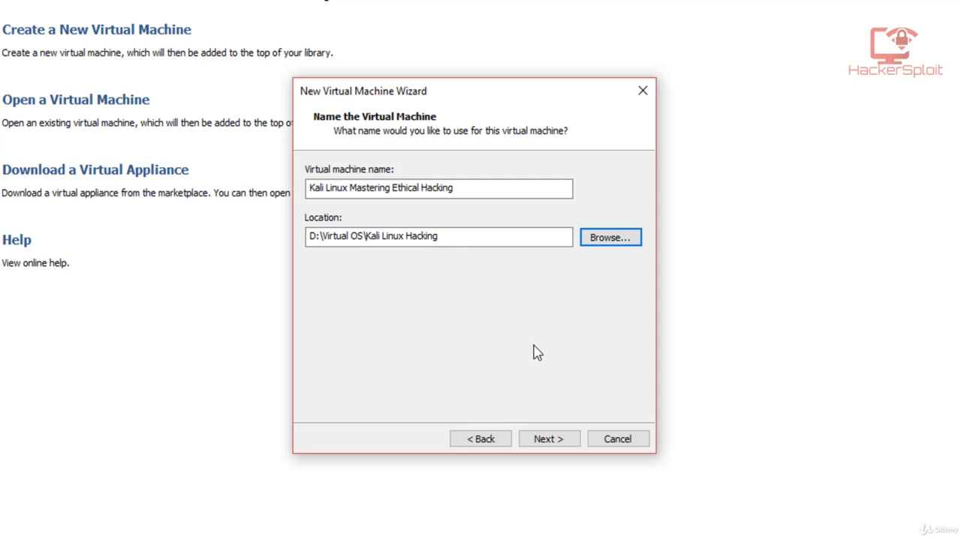
{"action": "left_click", "coordinate": [554, 443]}
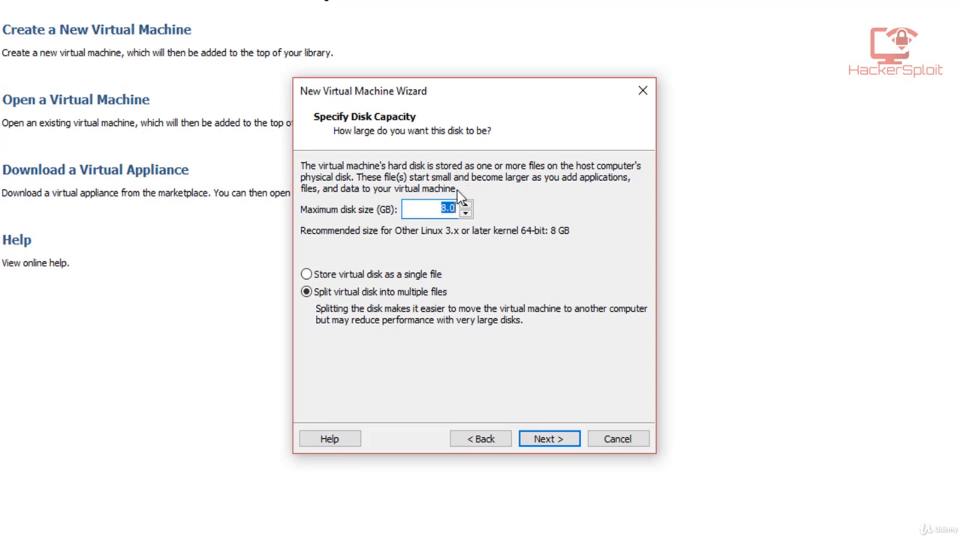
Step: Set the maximum disk size to 20 GB, stored as a single file, and continue to the summary
{"action": "left_click", "coordinate": [442, 209]}
{"action": "key", "text": "Right"}
{"action": "key", "text": "BackSpace"}
{"action": "type", "text": "20"}
{"action": "left_click", "coordinate": [397, 276]}
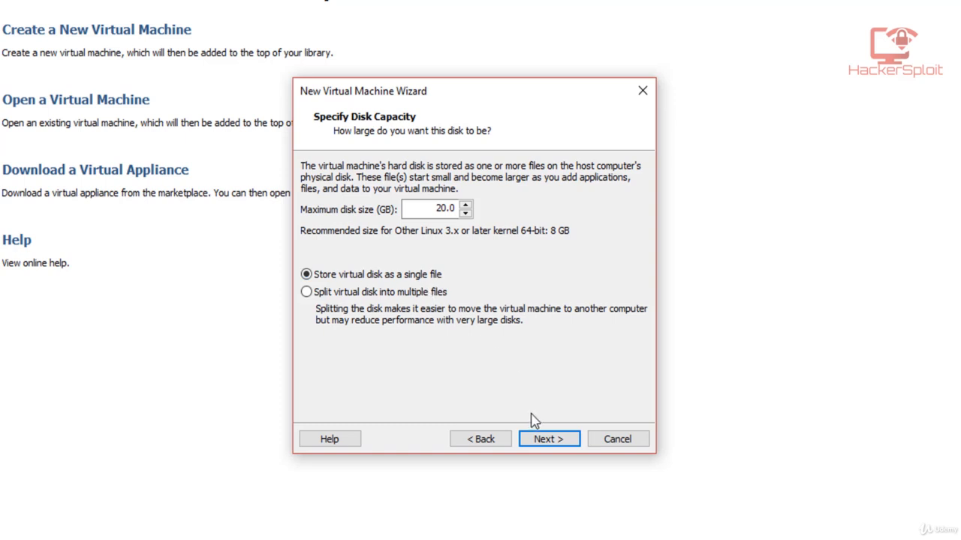
{"action": "left_click", "coordinate": [541, 441]}
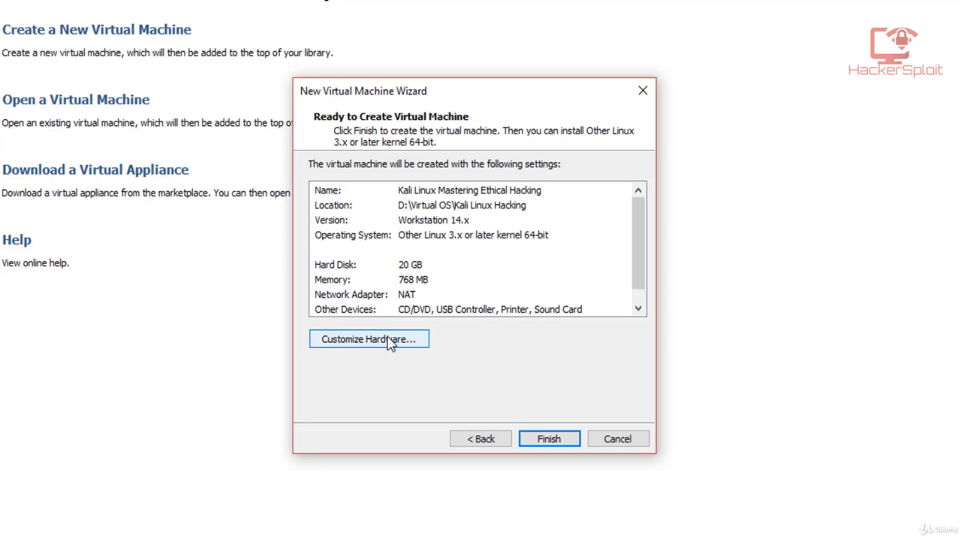
Step: Customize the virtual machine's hardware by setting its memory to 1024 MB
{"action": "left_click", "coordinate": [389, 342]}
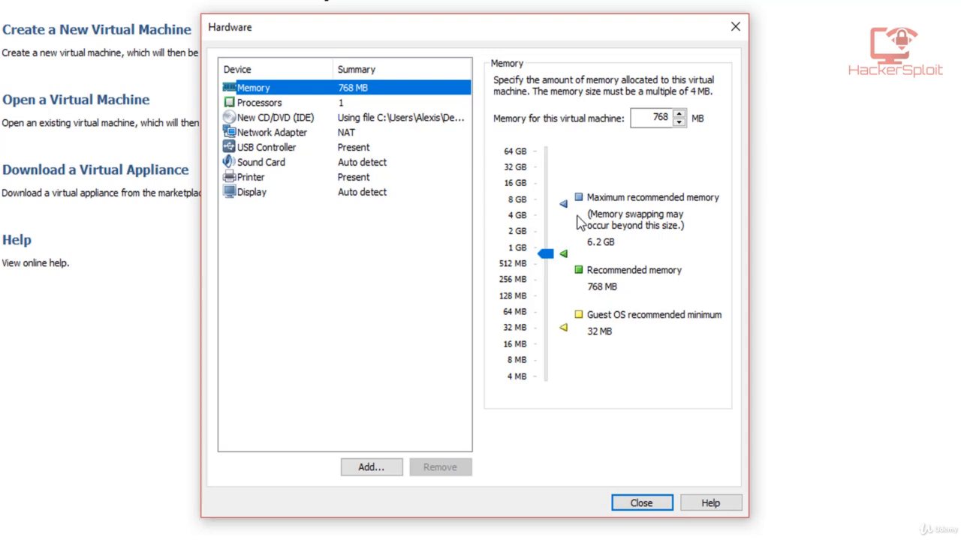
{"action": "left_click", "coordinate": [520, 254]}
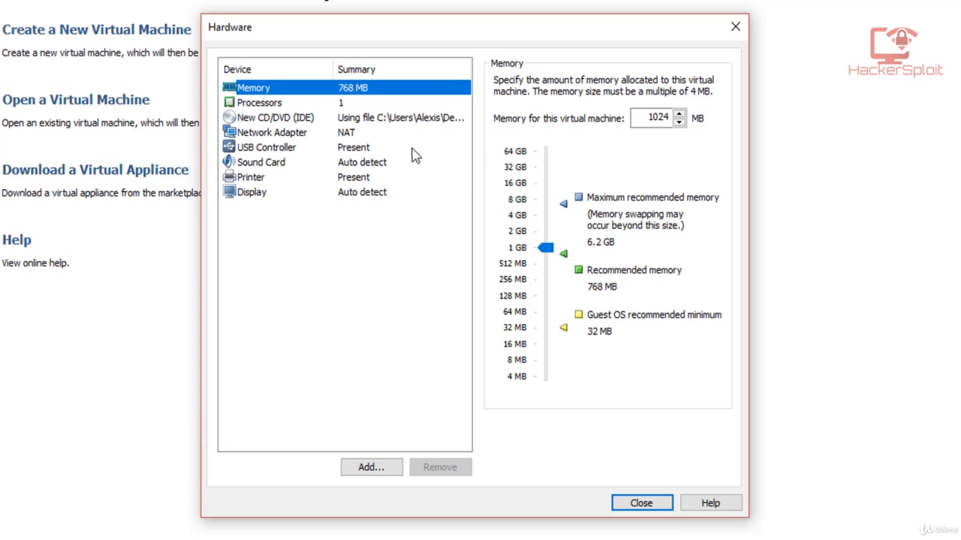
Step: Set the virtual machine's number of processor cores to 2
{"action": "left_click", "coordinate": [298, 109]}
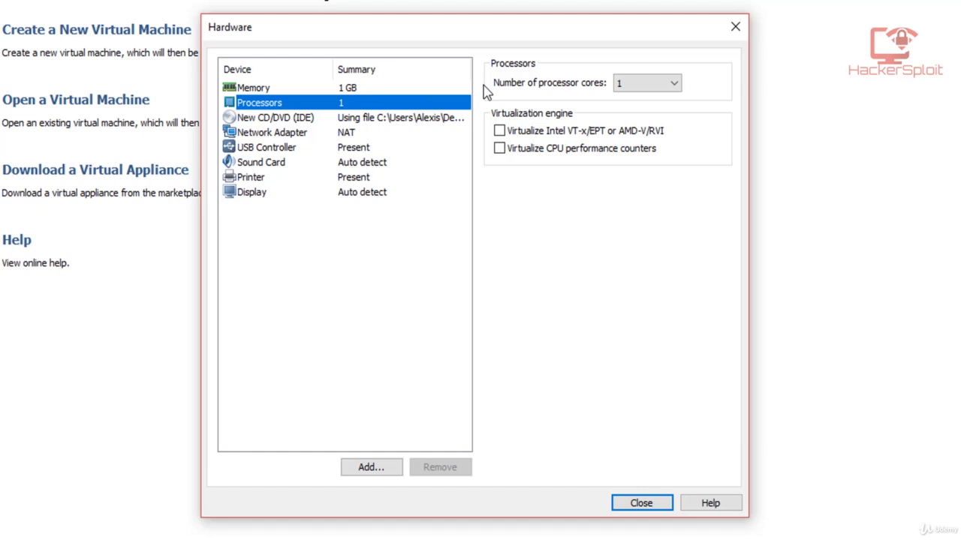
{"action": "left_click", "coordinate": [643, 84]}
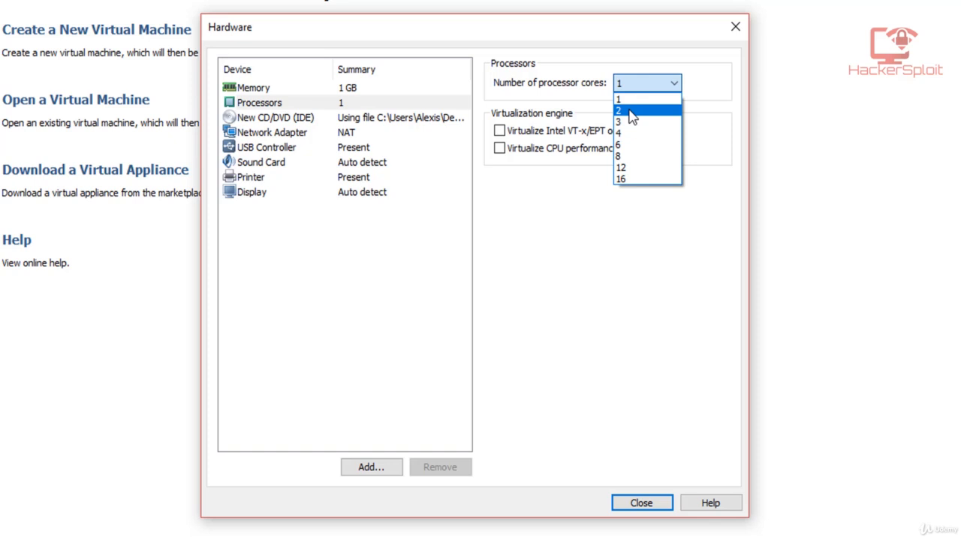
{"action": "left_click", "coordinate": [631, 113]}
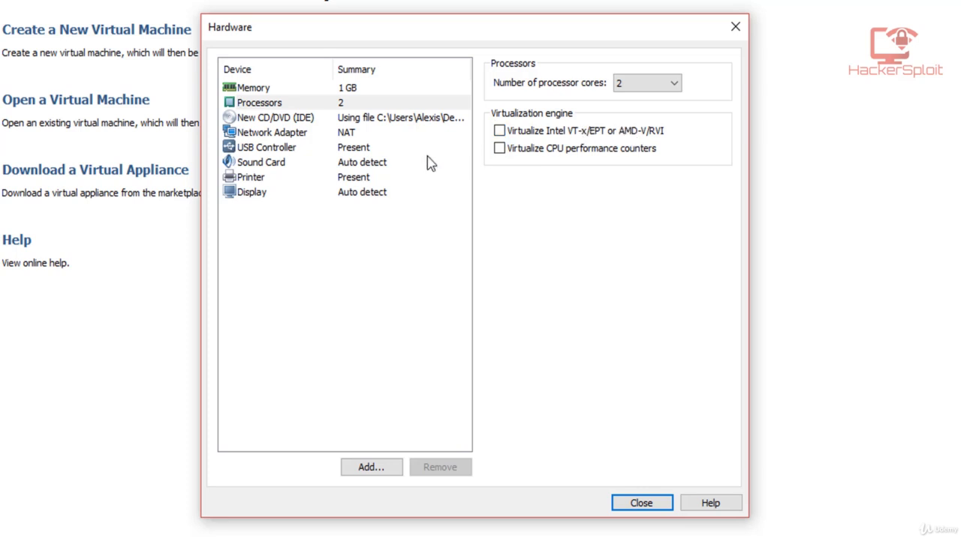
Step: Set the network adapter to Bridged and enable replicating the physical network connection state
{"action": "left_click", "coordinate": [315, 138]}
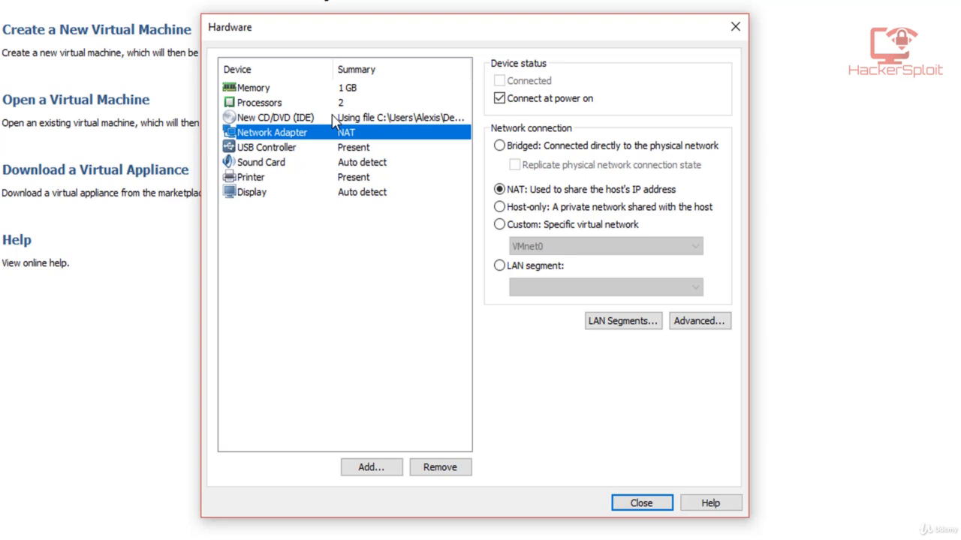
{"action": "left_click", "coordinate": [550, 150]}
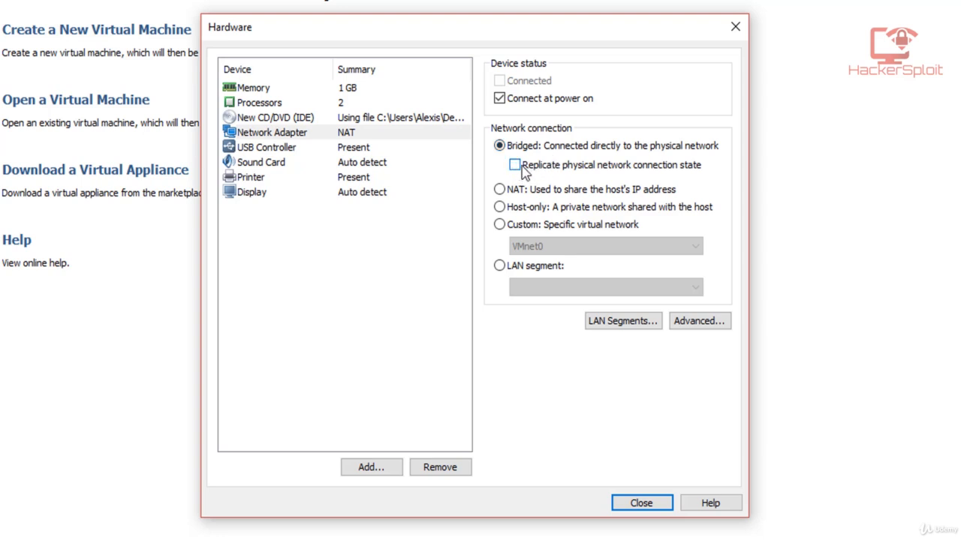
{"action": "left_click", "coordinate": [655, 167]}
Step: Enable 3D graphics acceleration for the display with 768 MB of graphics memory, and close the hardware settings
{"action": "left_click", "coordinate": [272, 195]}
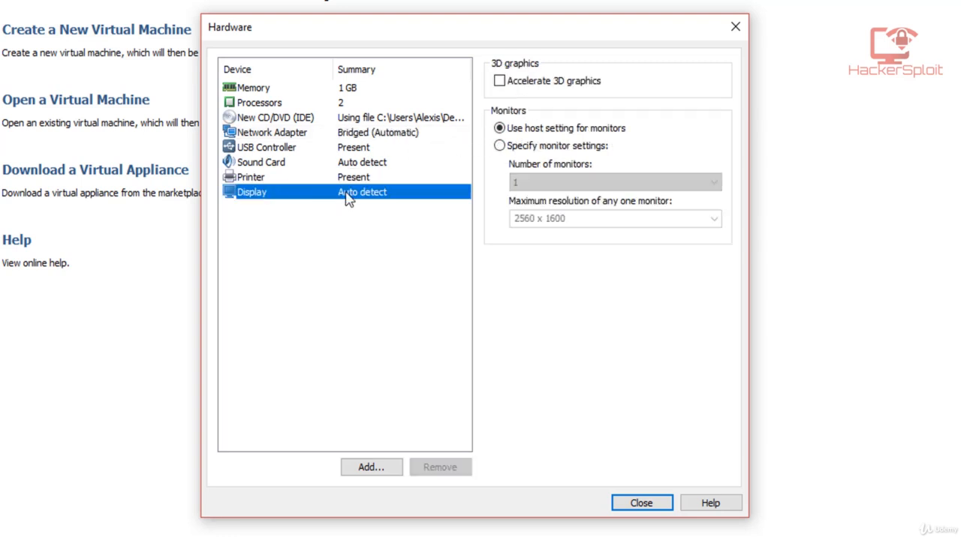
{"action": "left_click", "coordinate": [513, 83]}
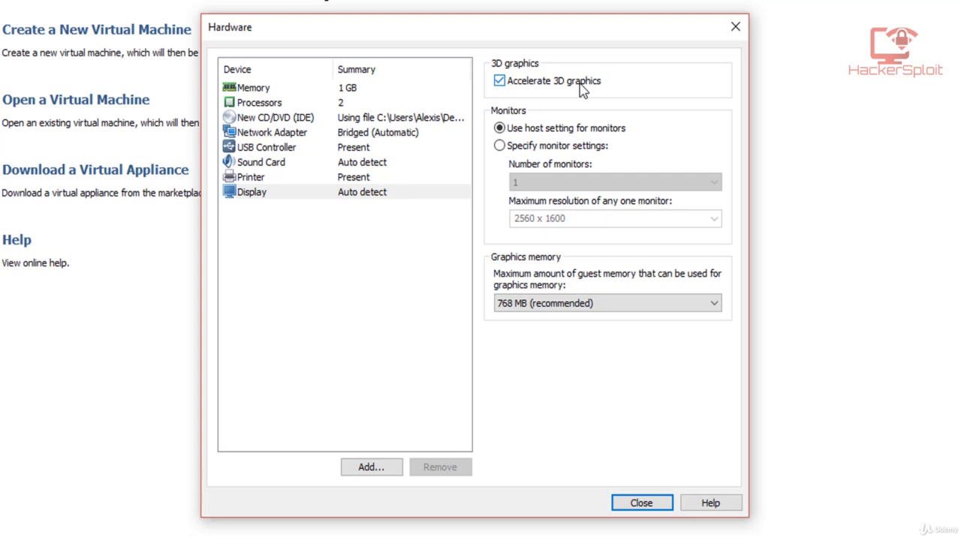
{"action": "left_click", "coordinate": [549, 316]}
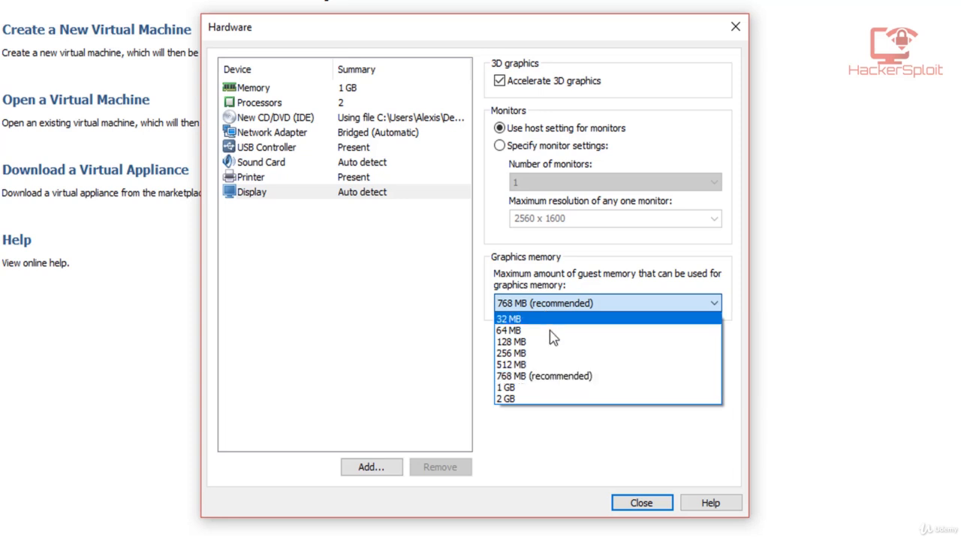
{"action": "left_click", "coordinate": [563, 377]}
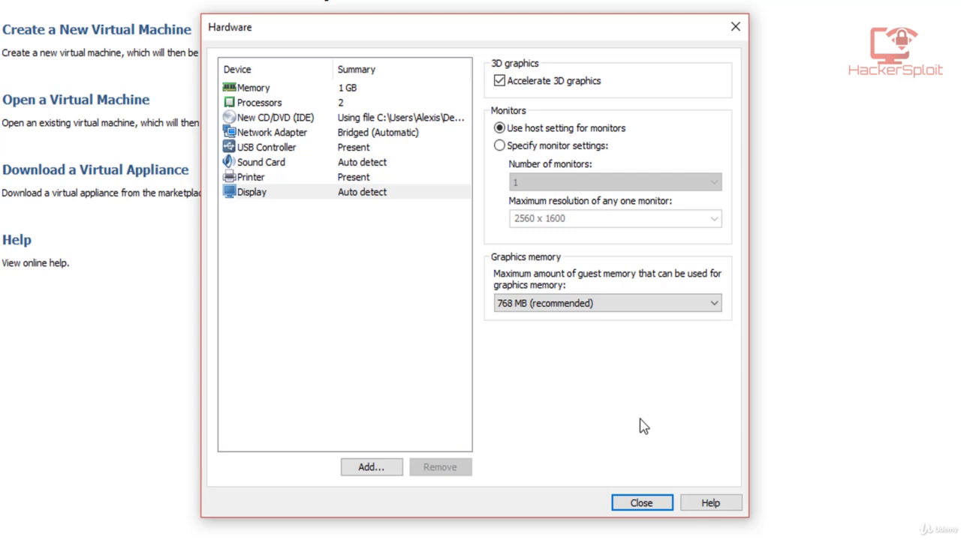
{"action": "left_click", "coordinate": [658, 498]}
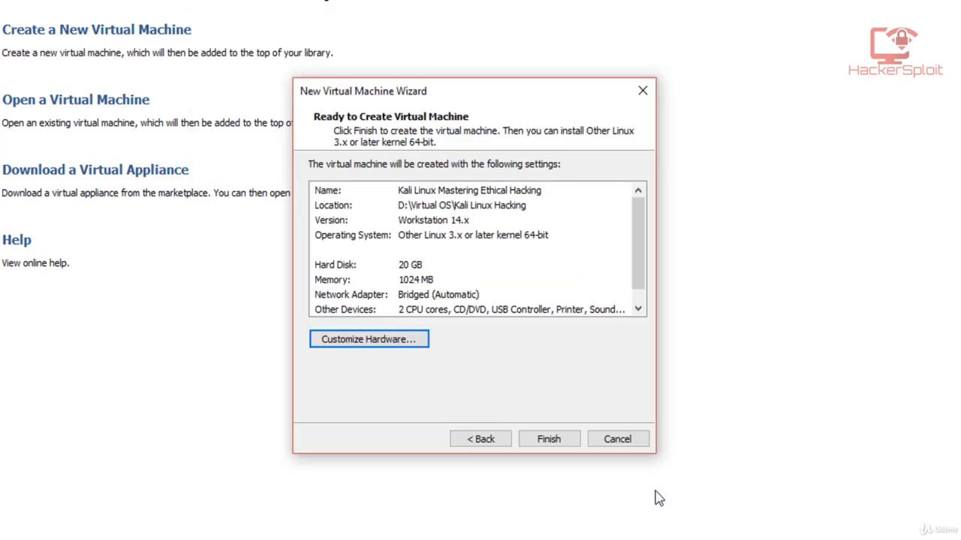
Step: Finish creating the virtual machine and power on Kali Linux Mastering Ethical Hacking
{"action": "left_click", "coordinate": [555, 443]}
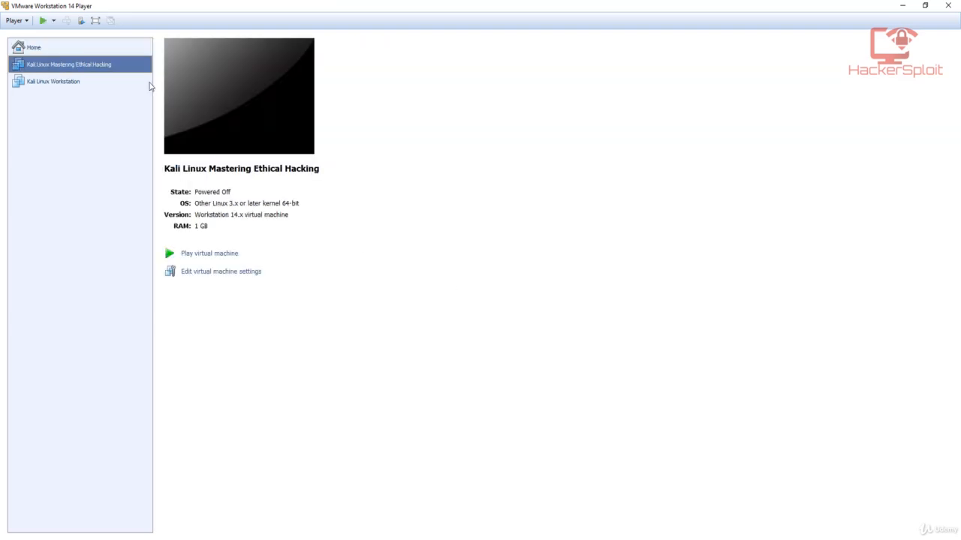
{"action": "left_click", "coordinate": [98, 83]}
{"action": "left_click", "coordinate": [109, 69]}
{"action": "left_click", "coordinate": [214, 255]}
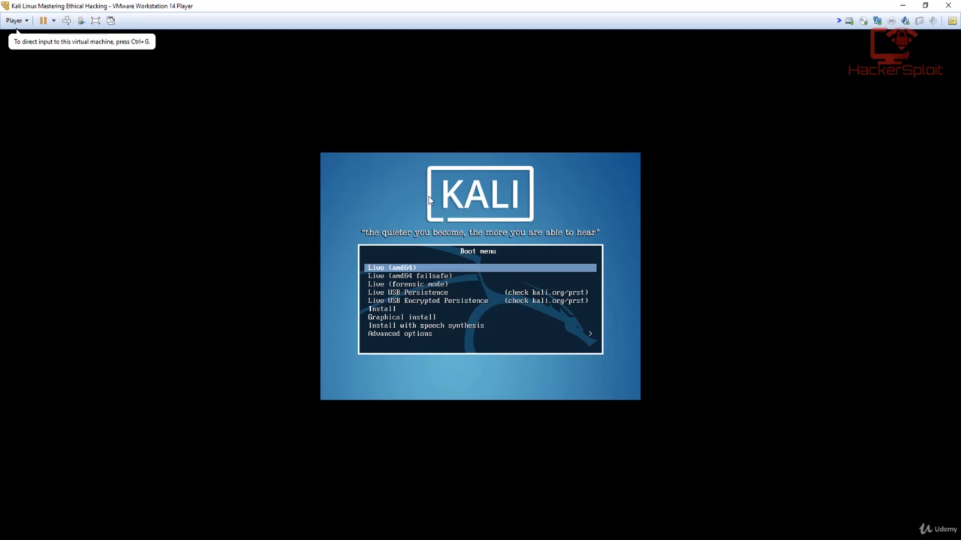
Step: Direct input to the virtual machine and start the Graphical install from the Kali boot menu
{"action": "left_click", "coordinate": [402, 209]}
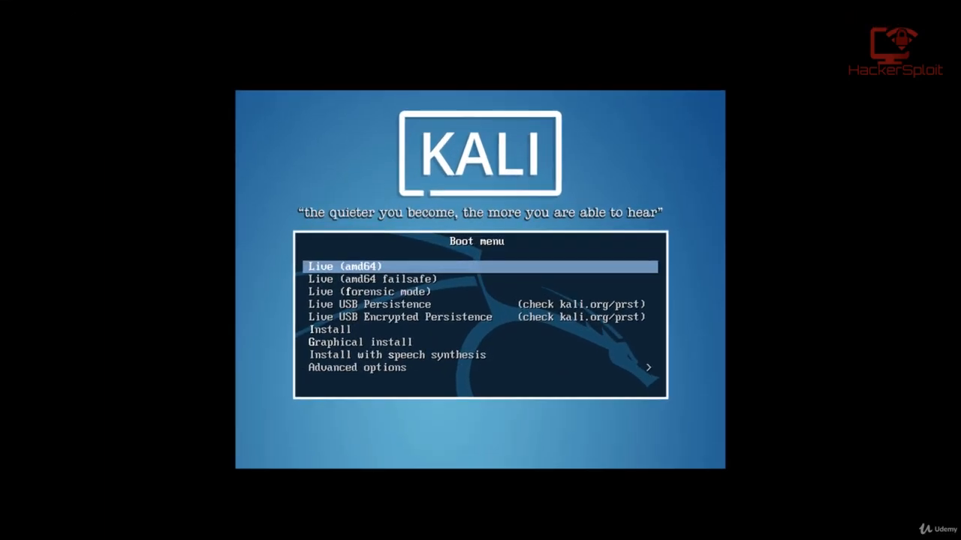
{"action": "key", "text": "Down"}
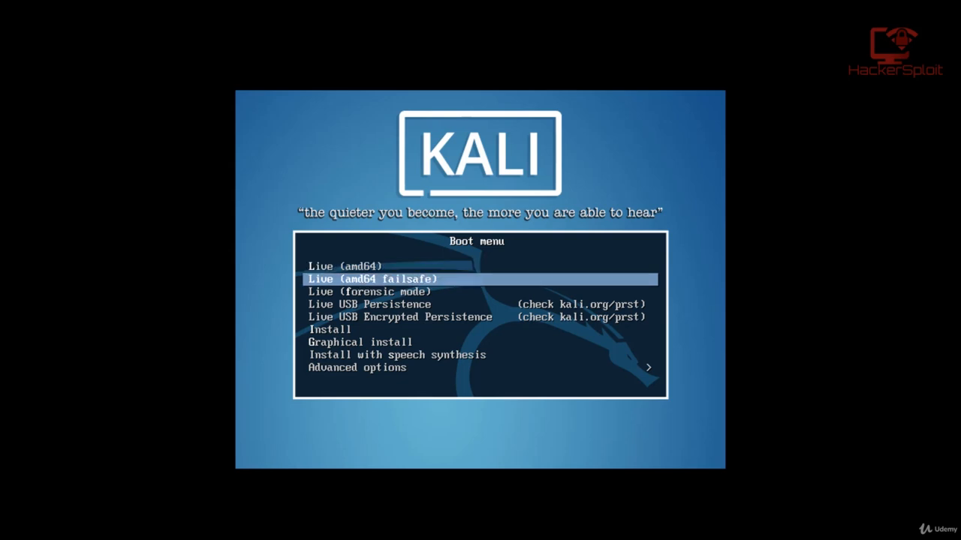
{"action": "key", "text": "Down"}
{"action": "key", "text": "Up"}
{"action": "key", "text": "Down"}
{"action": "key", "text": "Down"}
{"action": "key", "text": "Down"}
{"action": "key", "text": "Down"}
{"action": "key", "text": "Down"}
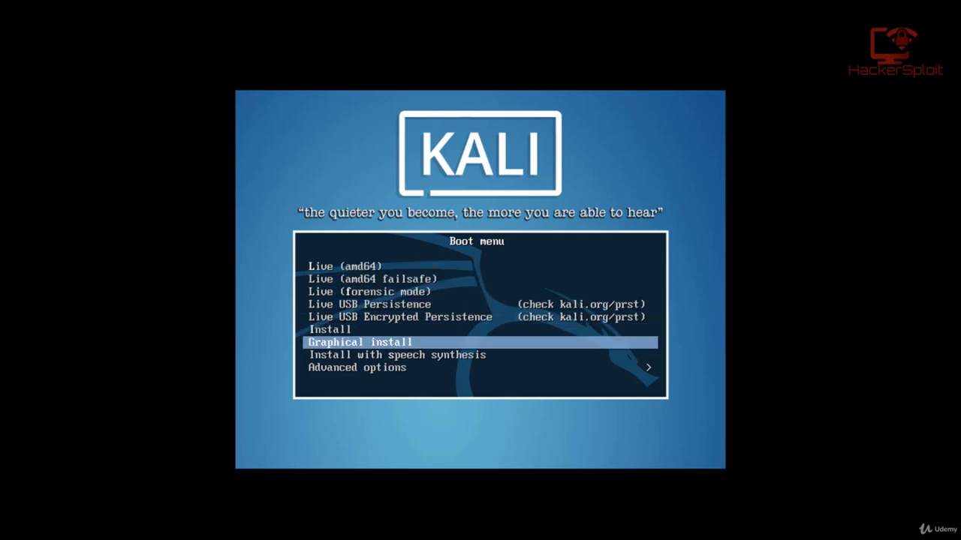
{"action": "key", "text": "Return"}
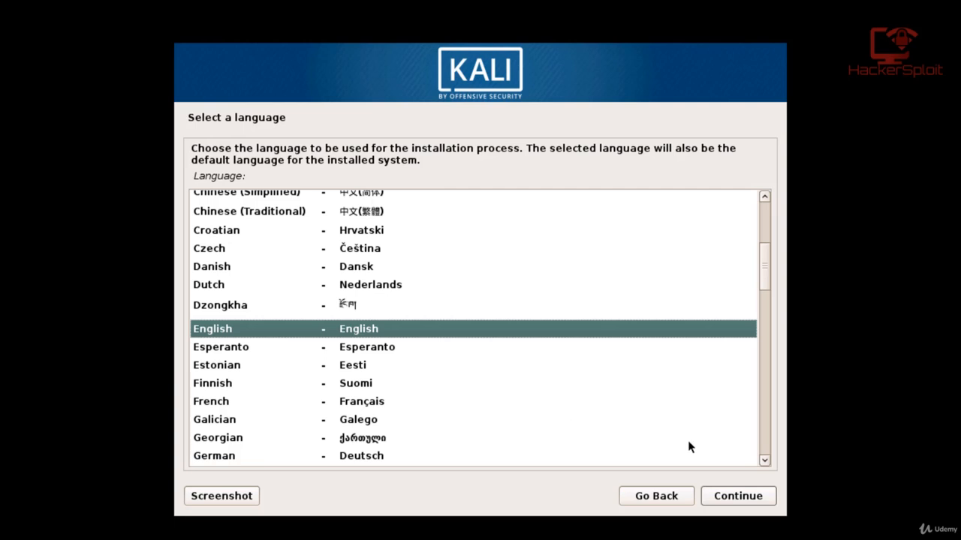
Step: Accept English as the language, United States as the location and American English as the keymap
{"action": "left_click", "coordinate": [740, 501]}
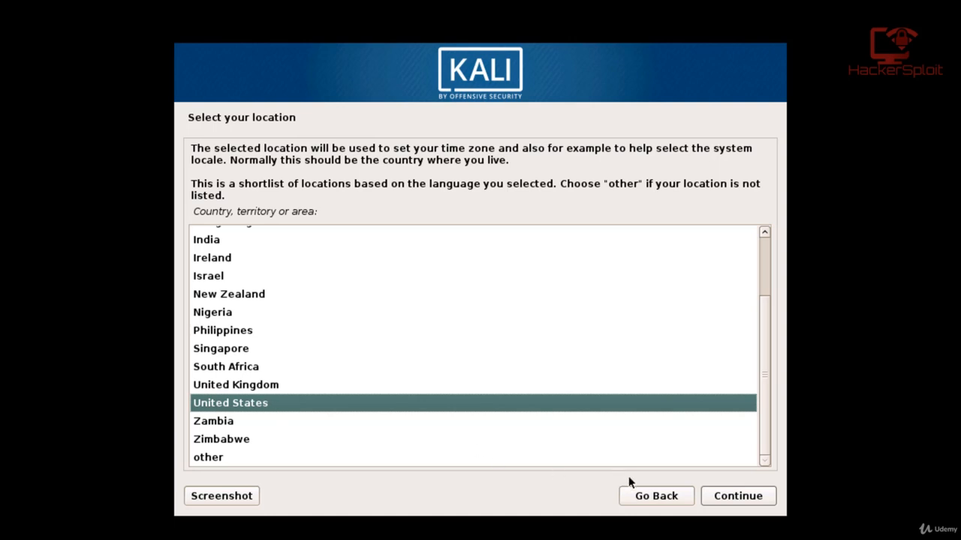
{"action": "left_click", "coordinate": [737, 501]}
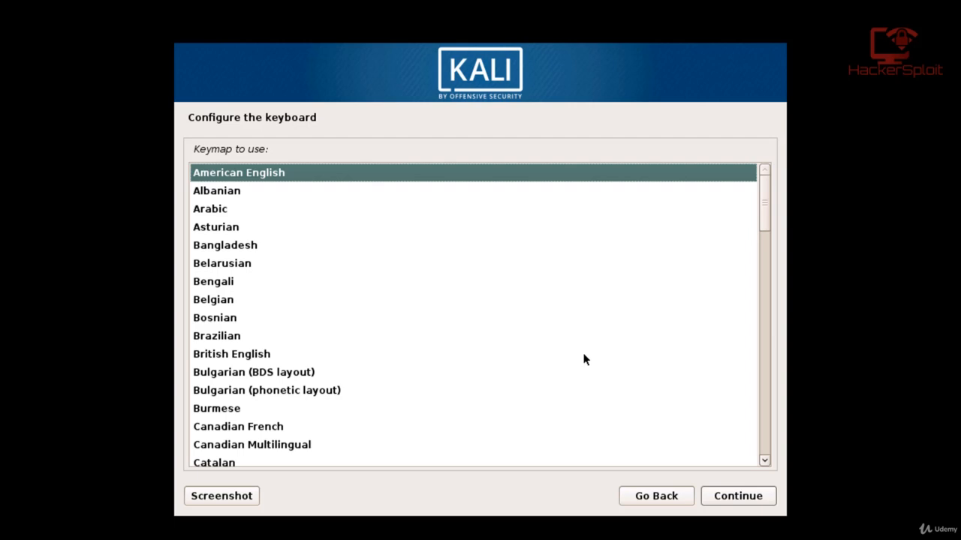
{"action": "left_click", "coordinate": [725, 494]}
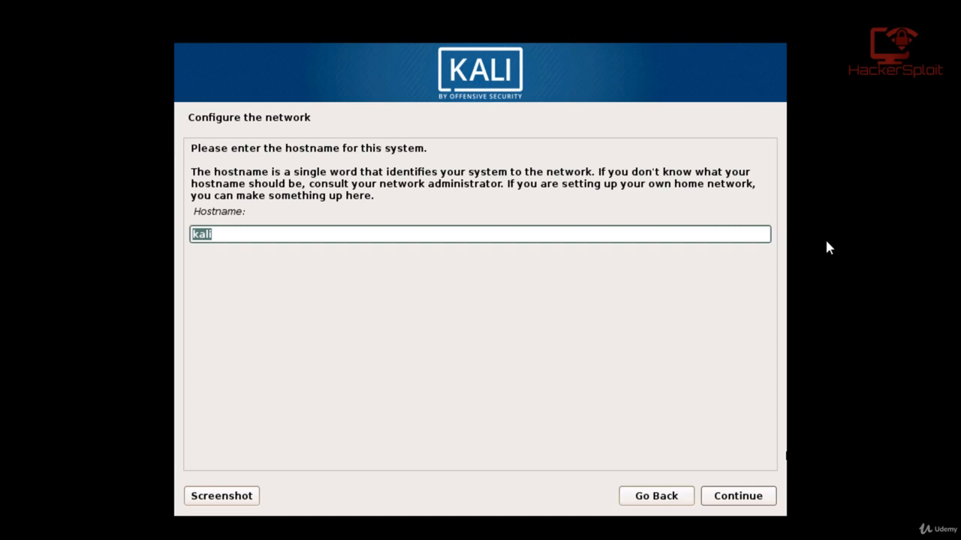
Step: Append -2 to the kali hostname, and continue with the domain name left blank
{"action": "left_click", "coordinate": [612, 232]}
{"action": "type", "text": "-2"}
{"action": "left_click", "coordinate": [734, 502]}
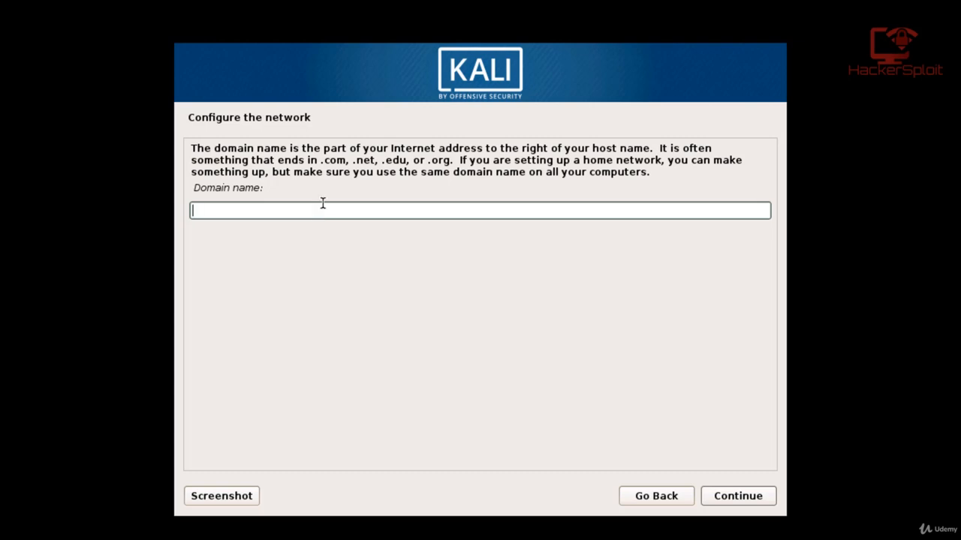
{"action": "left_click", "coordinate": [738, 498]}
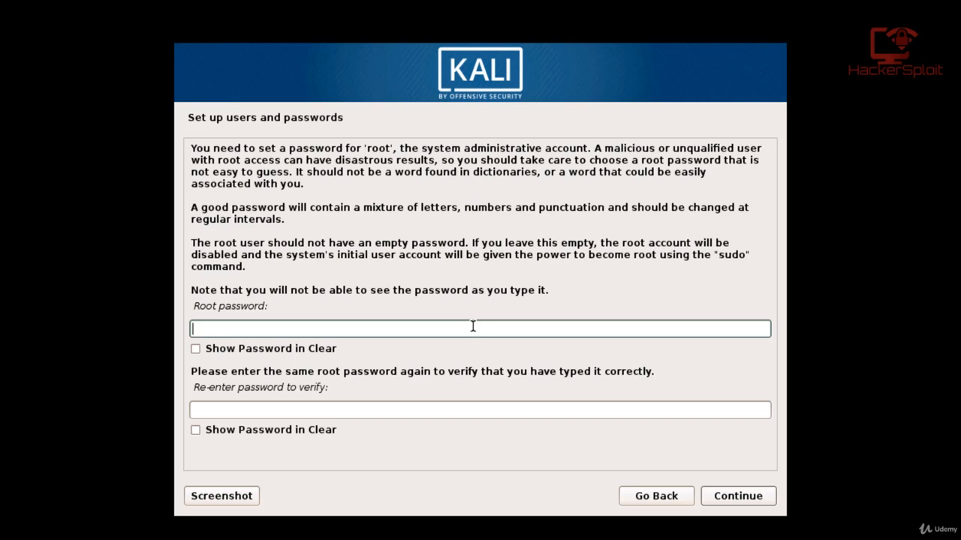
Step: Enter the root password and repeat it for verification, and accept the Eastern time zone
{"action": "type", "text": "password1"}
{"action": "left_click", "coordinate": [368, 409]}
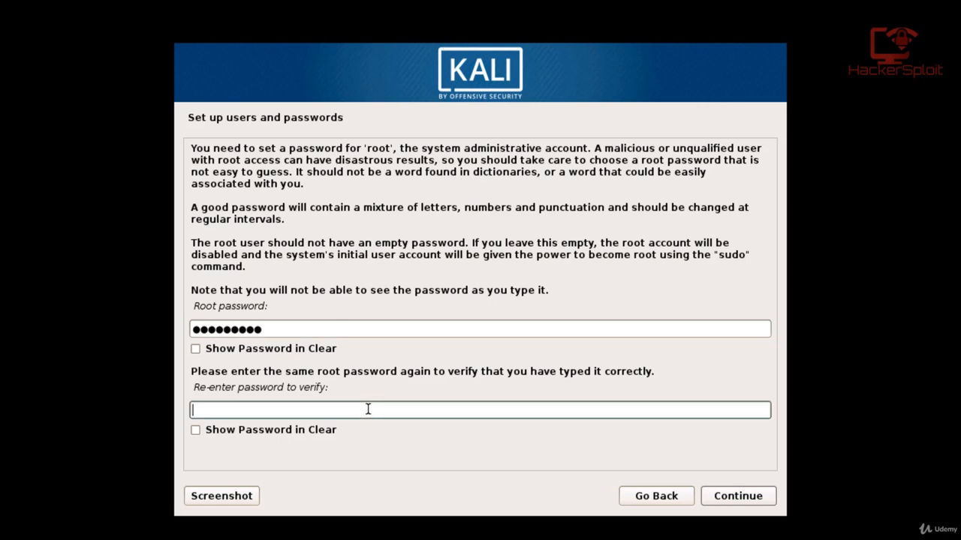
{"action": "type", "text": "password"}
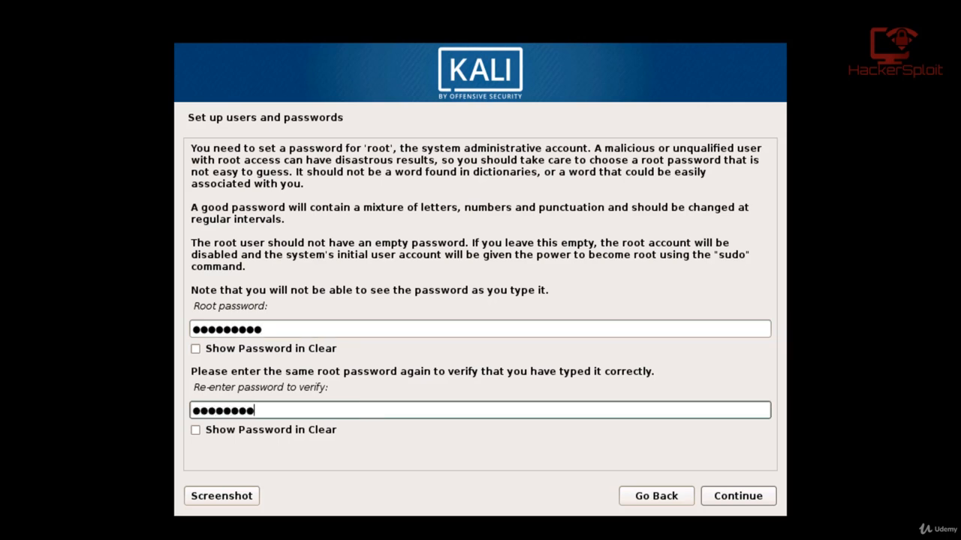
{"action": "key", "text": "BackSpace"}
{"action": "key", "text": "BackSpace"}
{"action": "key", "text": "BackSpace"}
{"action": "key", "text": "BackSpace"}
{"action": "key", "text": "BackSpace"}
{"action": "key", "text": "BackSpace"}
{"action": "key", "text": "BackSpace"}
{"action": "key", "text": "BackSpace"}
{"action": "type", "text": "password1"}
{"action": "left_click", "coordinate": [299, 374]}
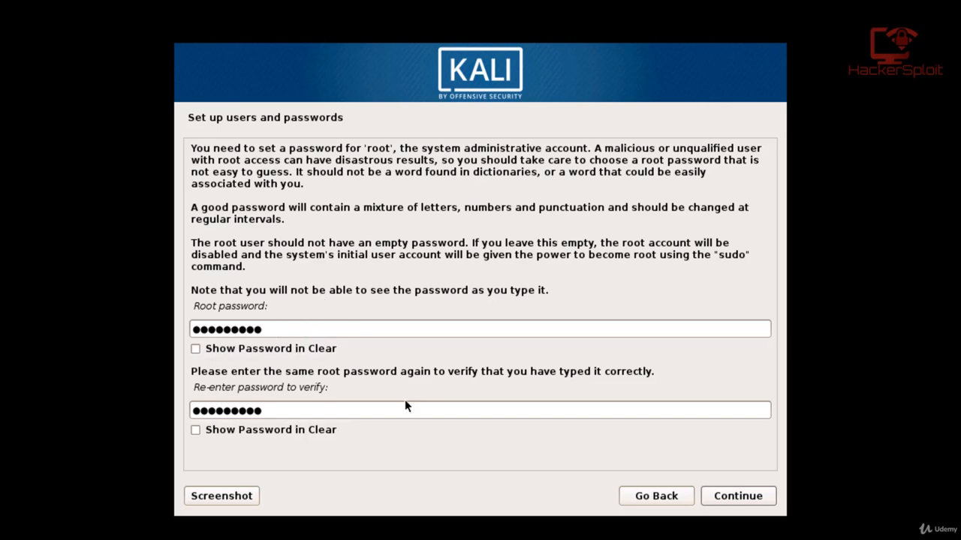
{"action": "left_click", "coordinate": [728, 497]}
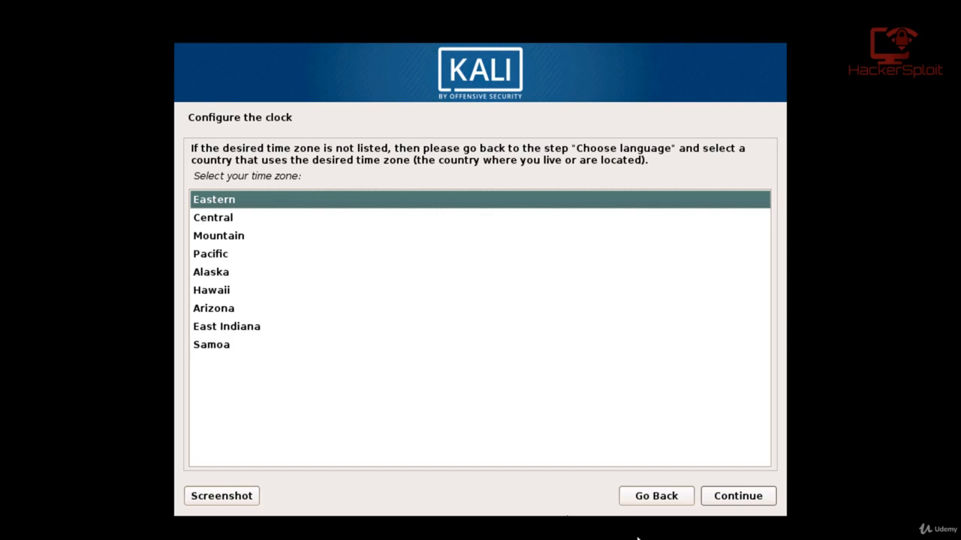
{"action": "left_click", "coordinate": [726, 497]}
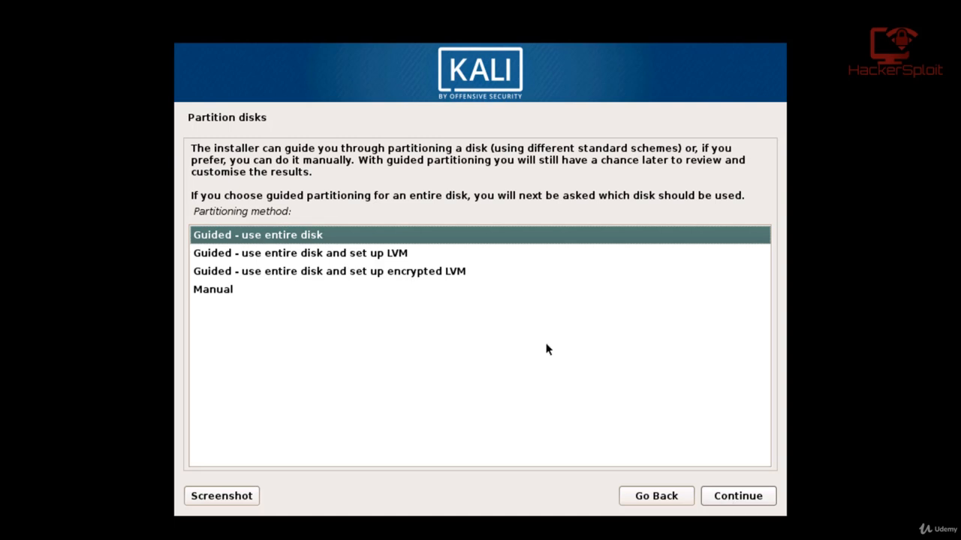
Step: Choose guided partitioning of the entire SCSI1 (sda) disk with all files in one partition
{"action": "left_click", "coordinate": [249, 238]}
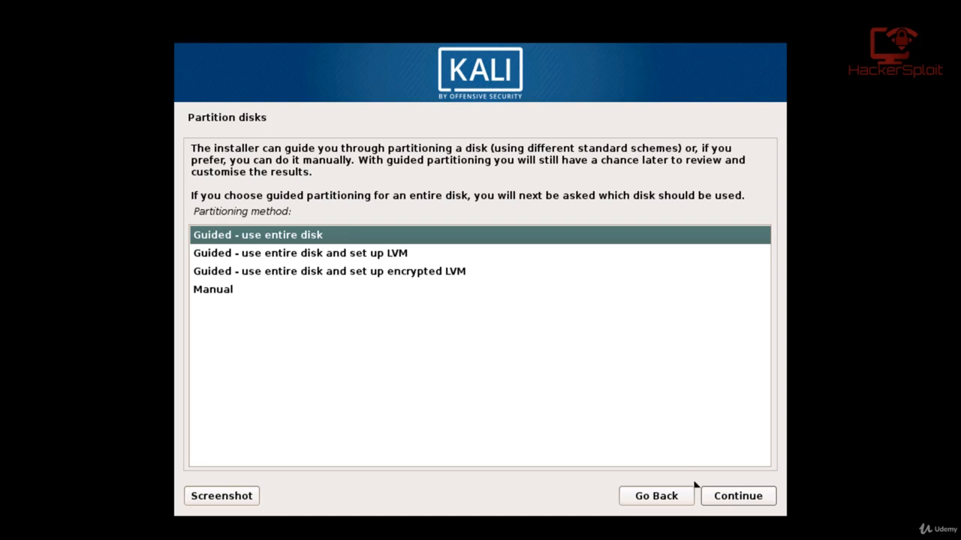
{"action": "left_click", "coordinate": [732, 498]}
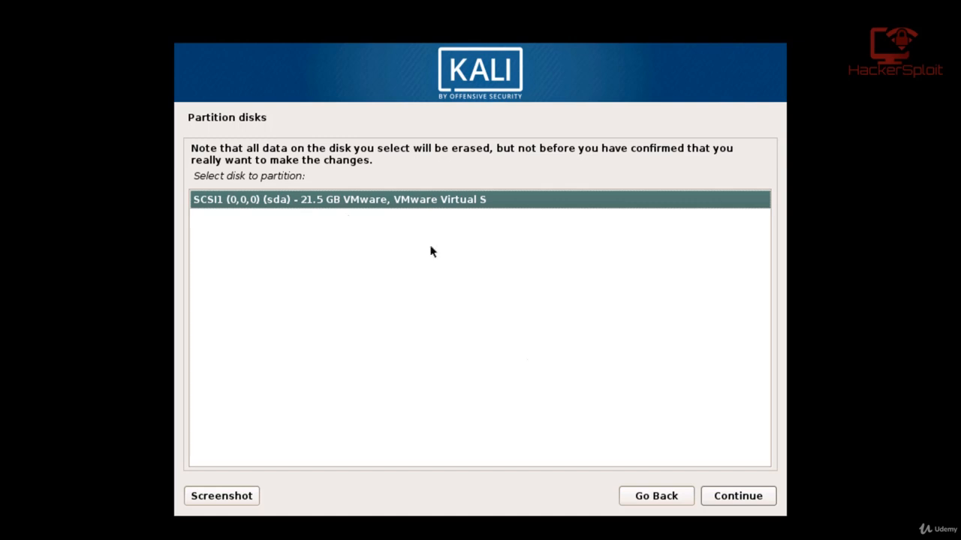
{"action": "left_click", "coordinate": [735, 503]}
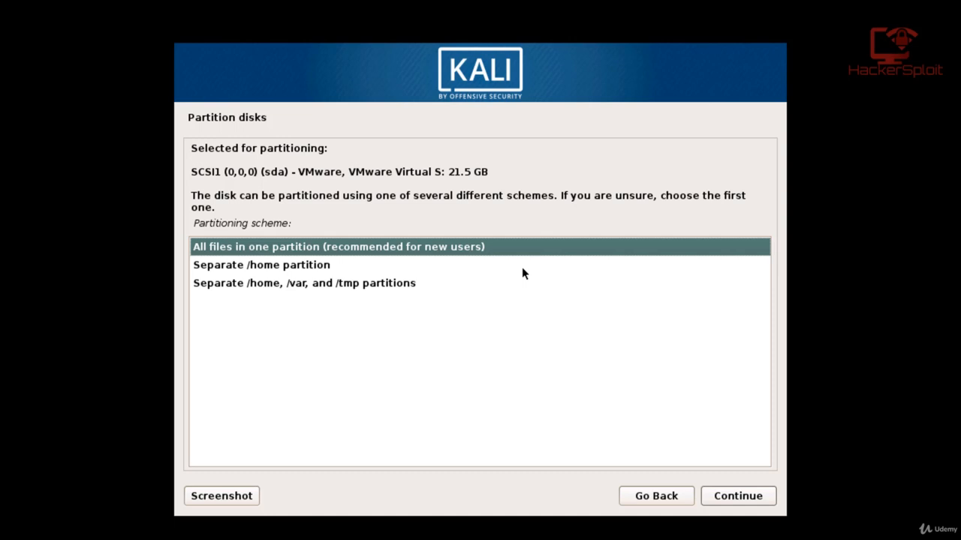
{"action": "left_click", "coordinate": [722, 496]}
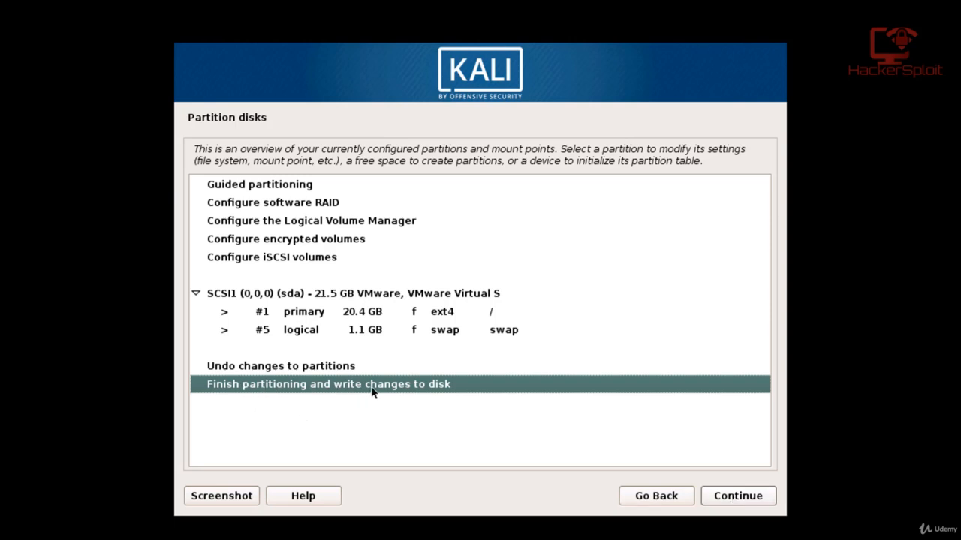
Step: Finish partitioning and confirm with Yes that the changes are written to the disk
{"action": "left_click", "coordinate": [735, 499]}
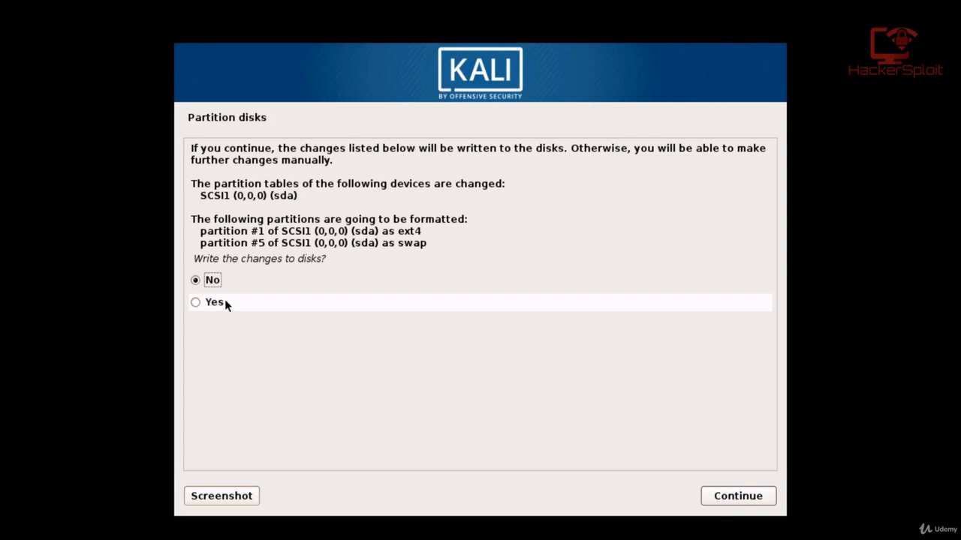
{"action": "left_click", "coordinate": [216, 303]}
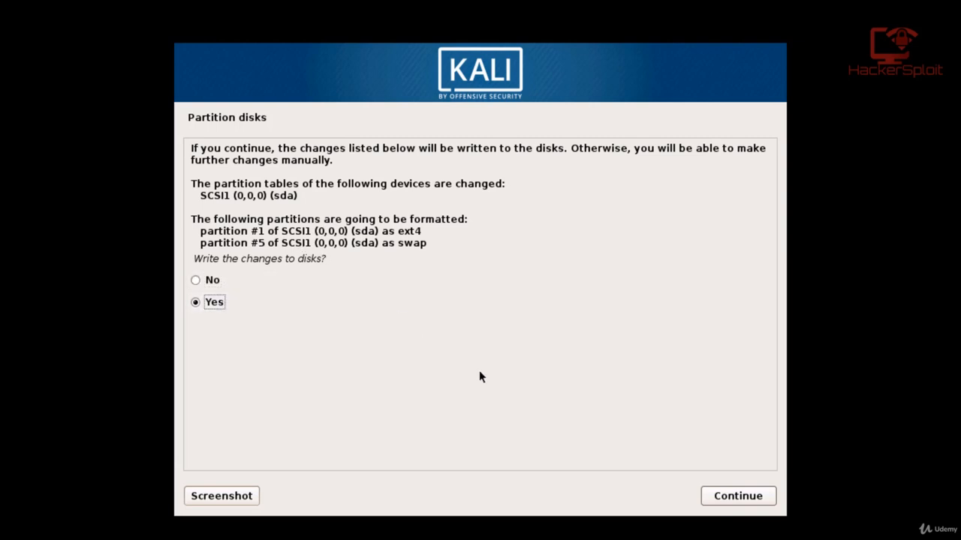
{"action": "left_click", "coordinate": [751, 497]}
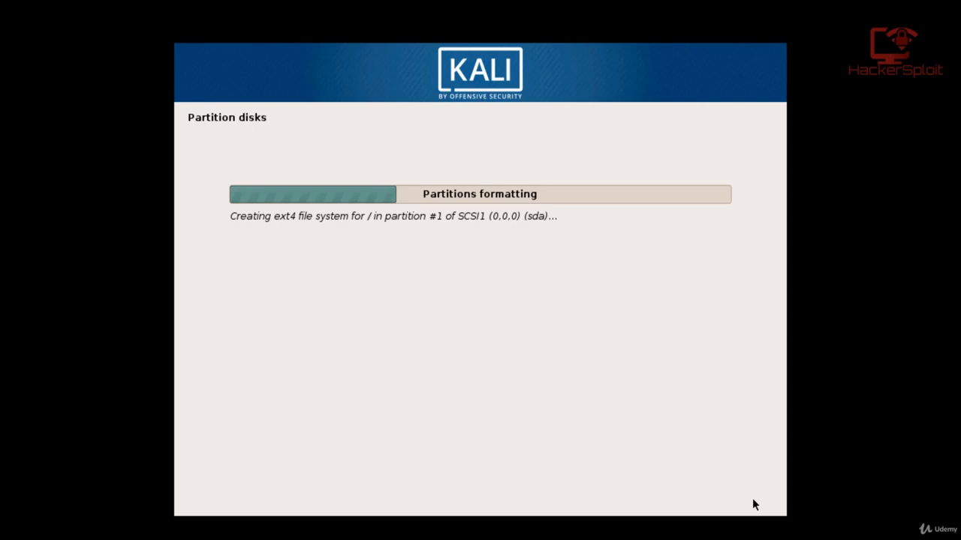